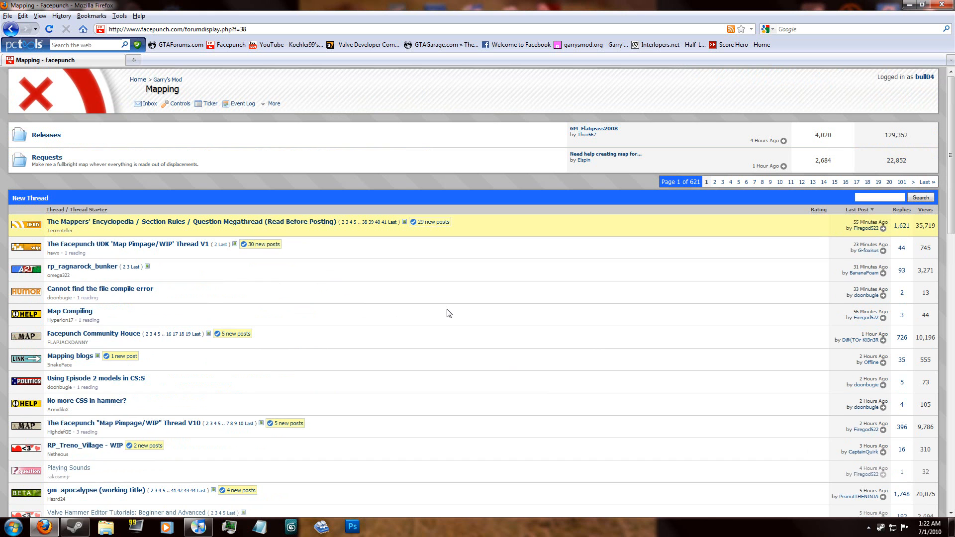
Step: Switch to Steam, launch the Source SDK from the tools library and open the Hammer editor
left_click(76, 527)
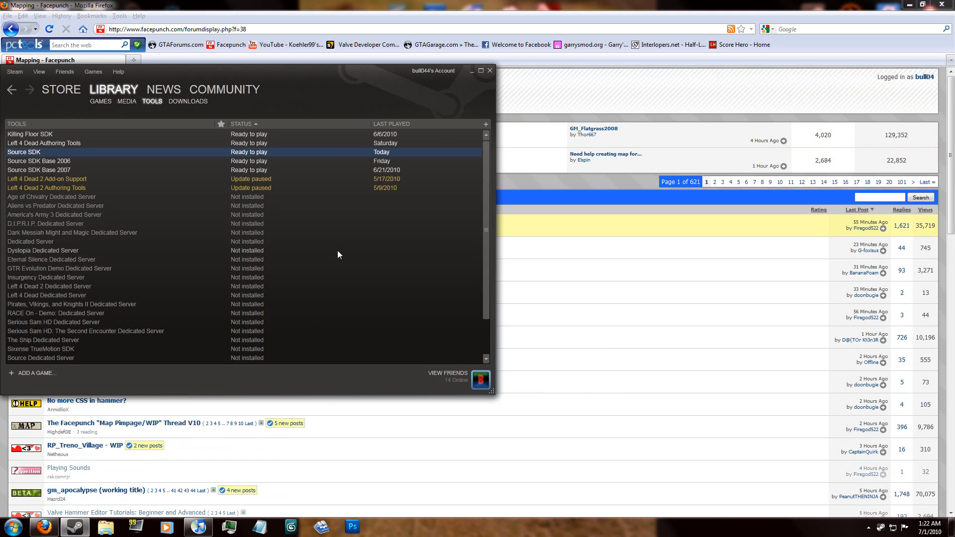
double_click(285, 154)
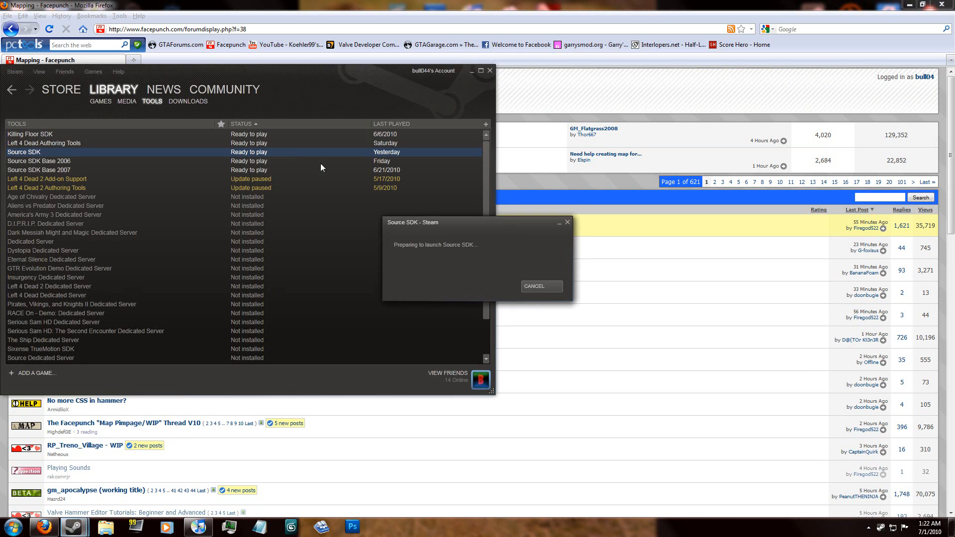
left_click(472, 72)
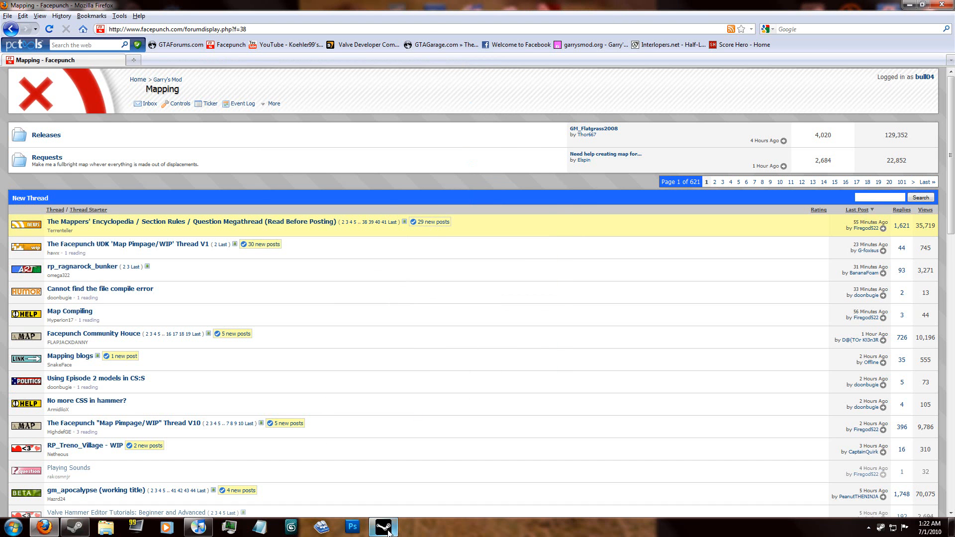
double_click(444, 175)
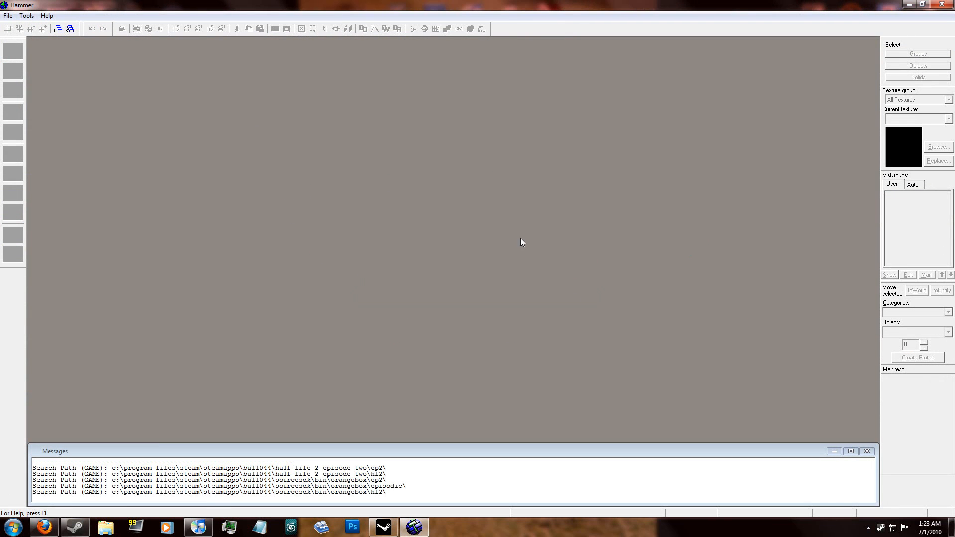
Step: Create a new map and build a 512 x 512 x 64 unit floor block centred on the origin in plan
left_click(8, 16)
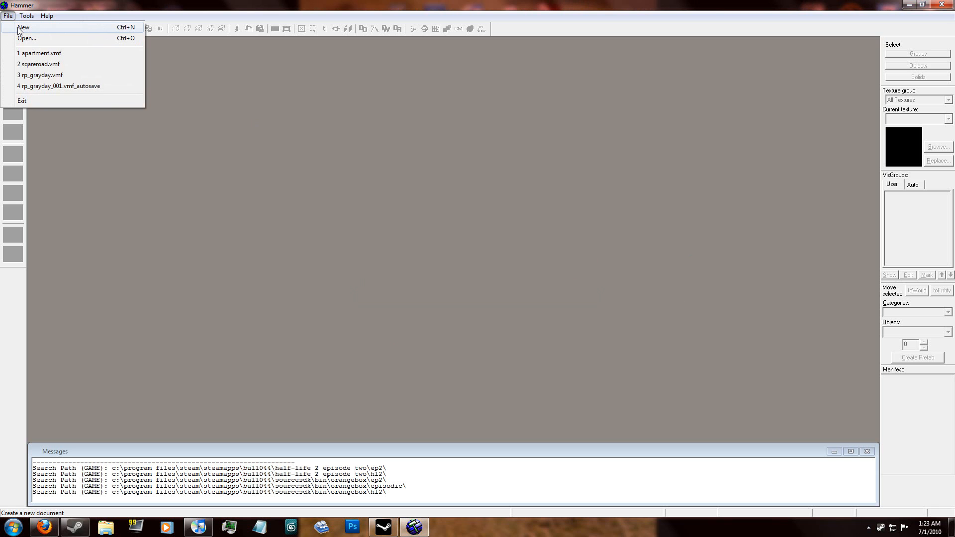
left_click(24, 28)
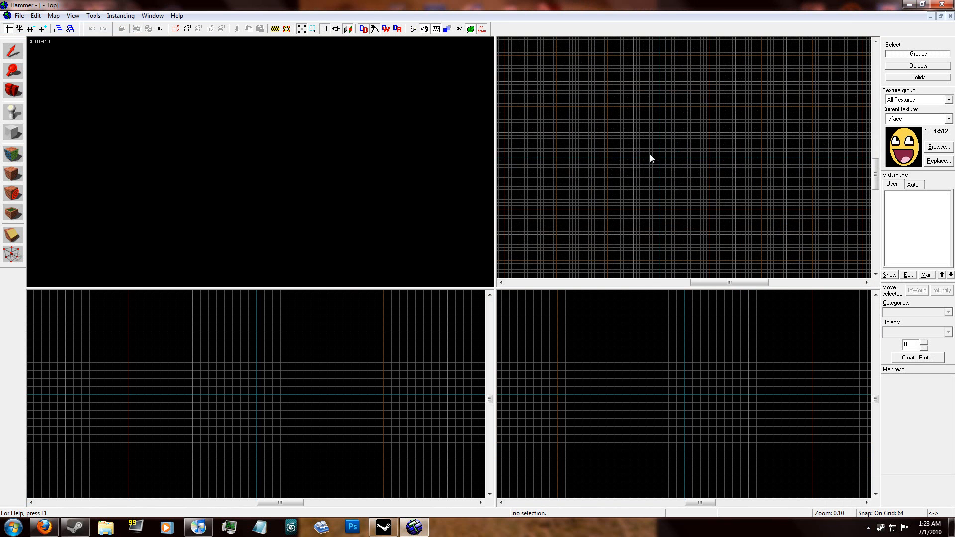
scroll(614, 176, "up", 2)
left_click(13, 132)
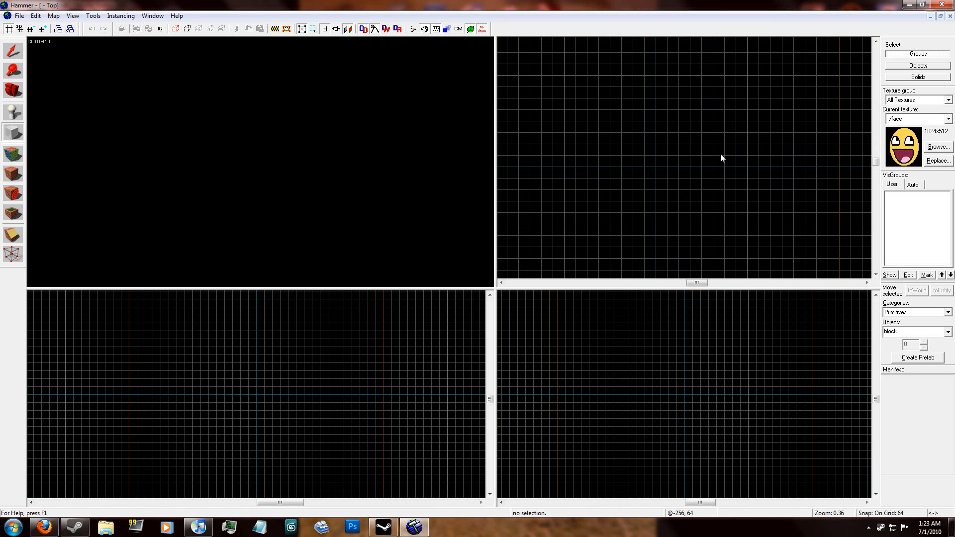
left_click_drag(688, 122, 595, 222)
left_click_drag(652, 167, 662, 167)
key("z")
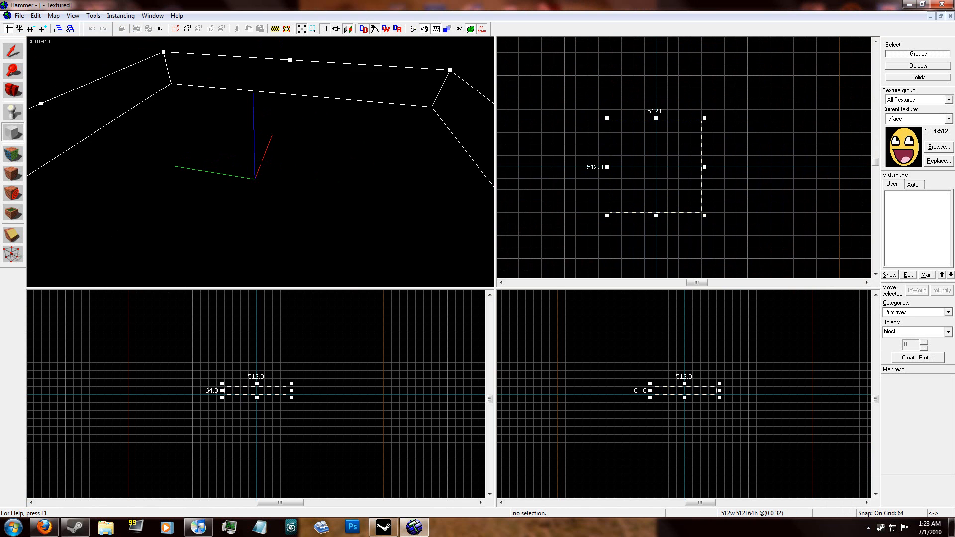
key("Return")
key("z")
Step: Apply the tools/toolsnodraw texture to all faces of the floor block
left_click(12, 154)
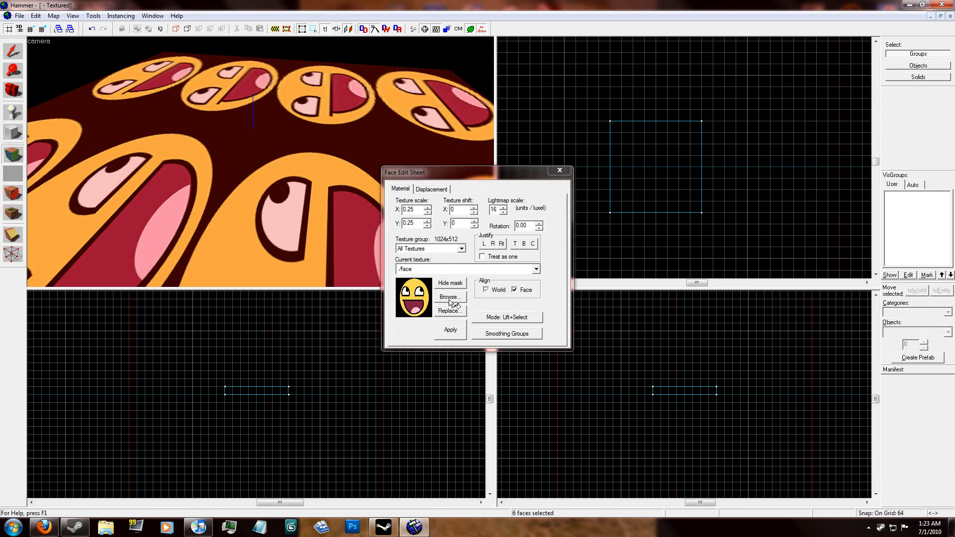
left_click(450, 297)
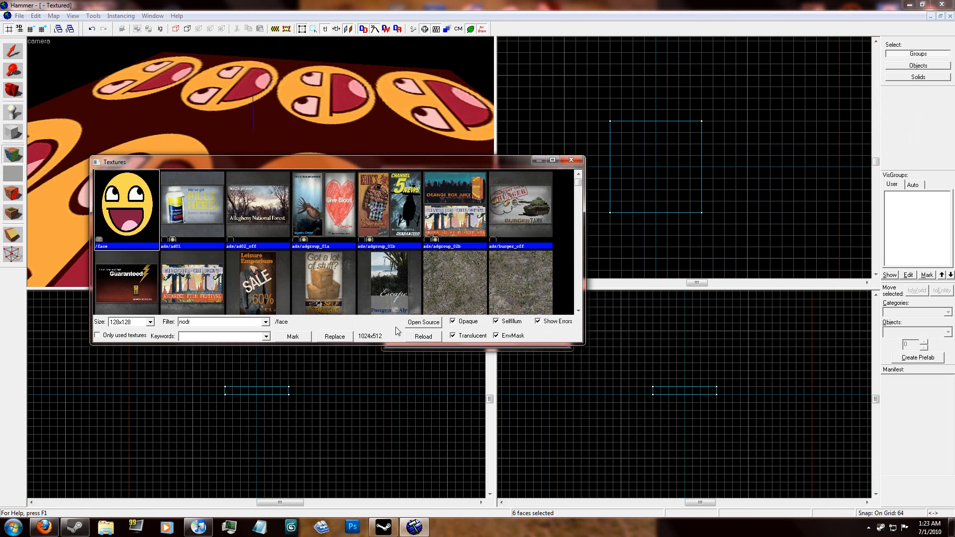
double_click(147, 214)
left_click(450, 329)
Step: Filter the textures by "dev" and apply dev/dev_measuregeneric01 to only the top face of the floor block
scroll(261, 162, "down", 5)
key("d")
key("w")
left_click(261, 161)
key("d")
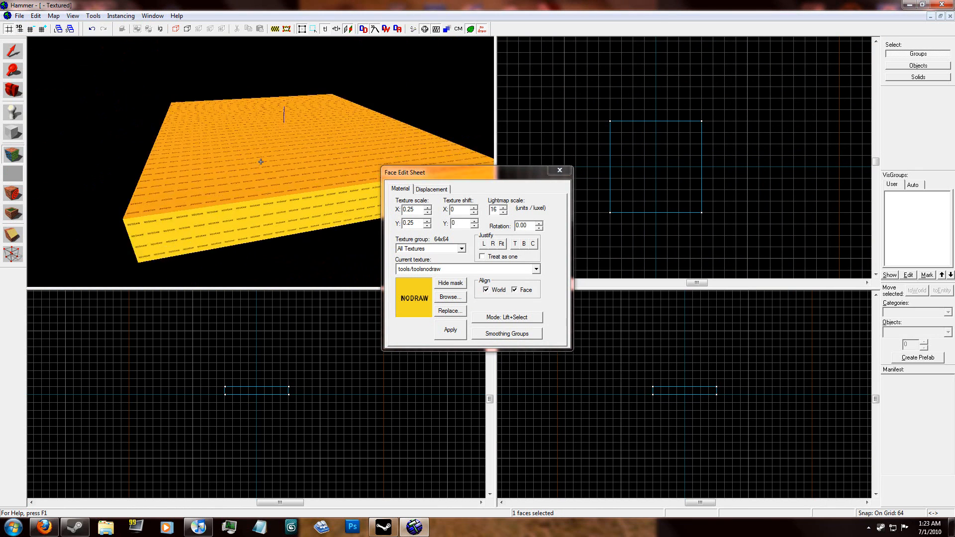
key("w")
key("w")
key("s")
key("z")
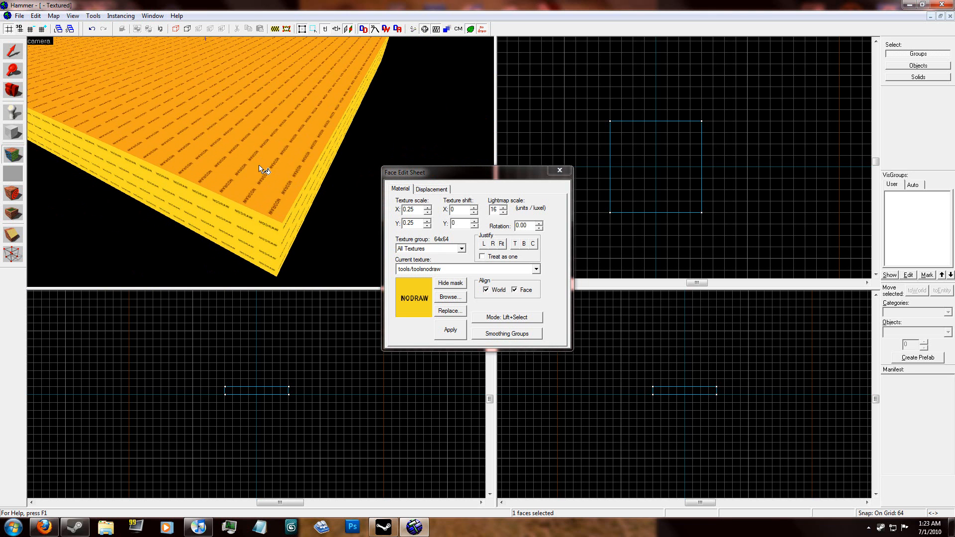
key("a")
key("z")
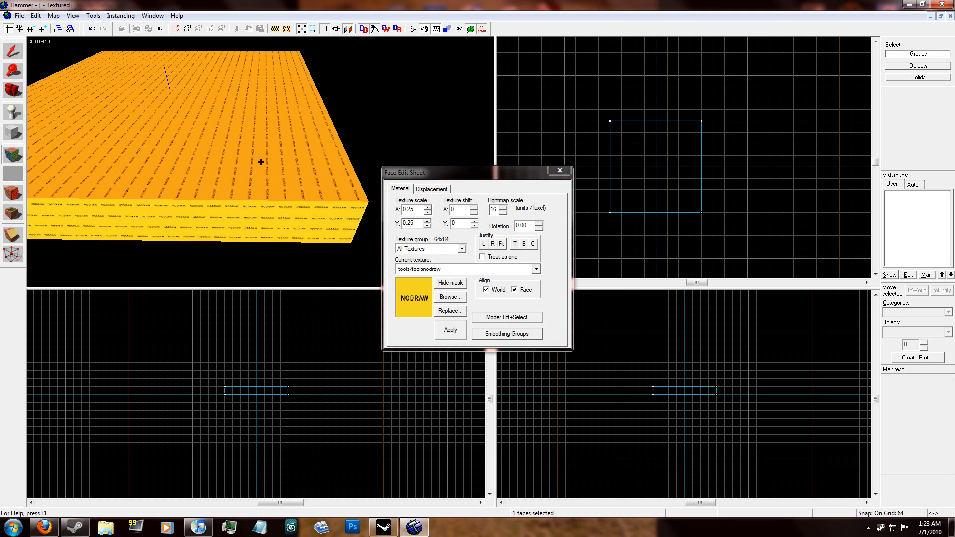
left_click(458, 297)
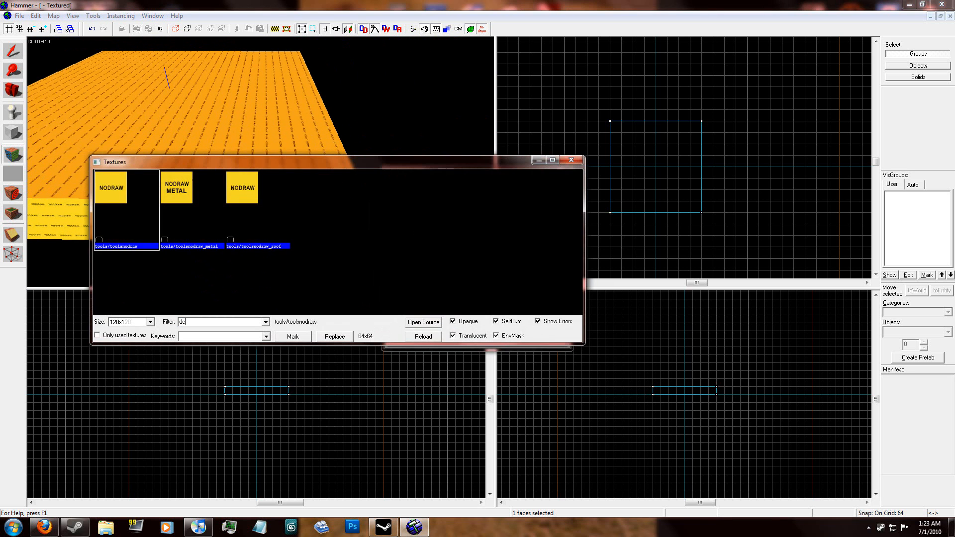
type("decv")
key("BackSpace")
key("BackSpace")
type("v")
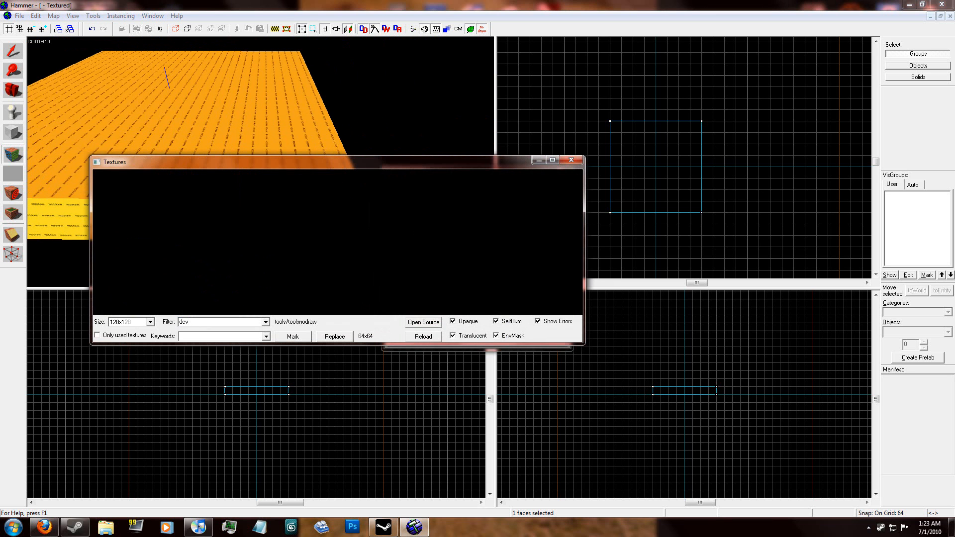
left_click(330, 232)
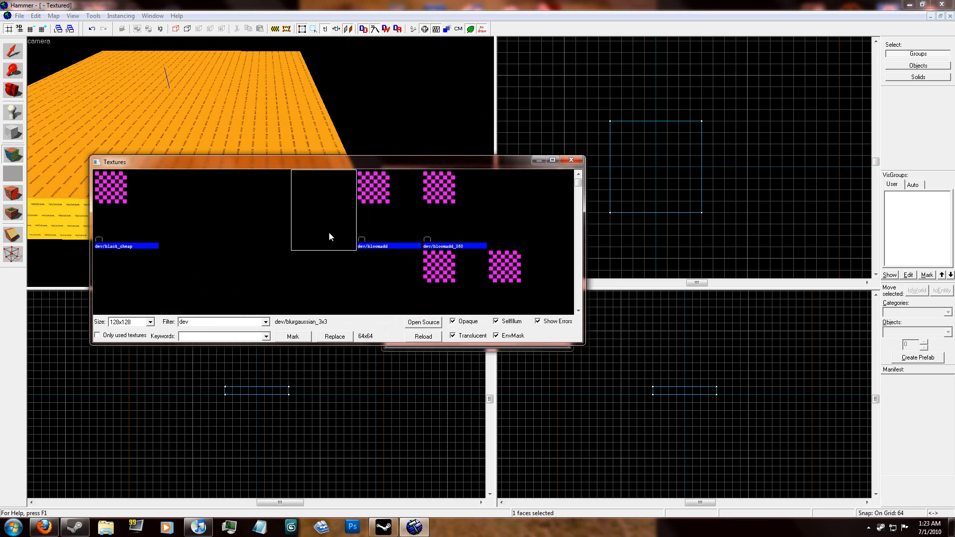
scroll(329, 234, "down", 3)
scroll(329, 234, "down", 5)
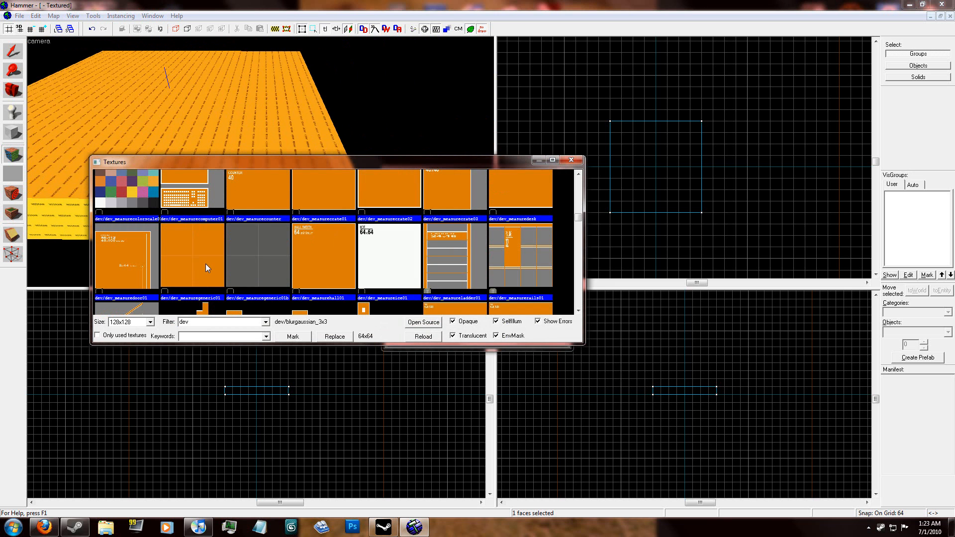
double_click(205, 264)
left_click(448, 331)
left_click(559, 170)
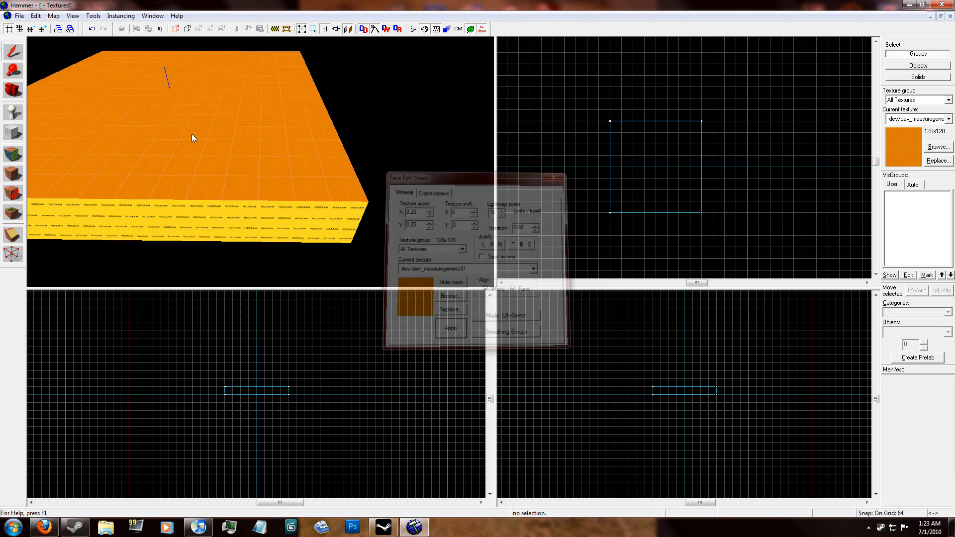
Step: Retexture the floor block's top face with the grey dev/dev_measuregeneric01b
left_click(13, 154)
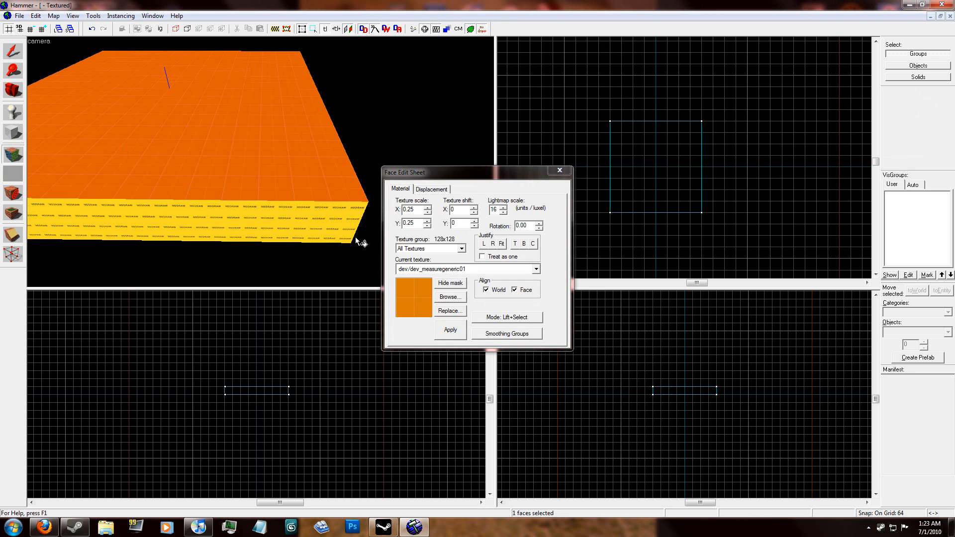
left_click(453, 300)
double_click(260, 210)
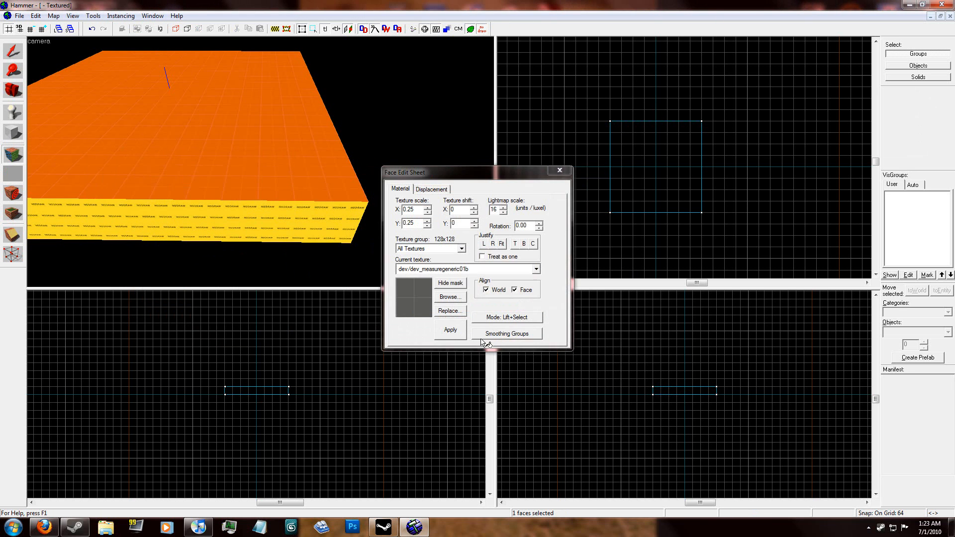
left_click(452, 331)
left_click(560, 170)
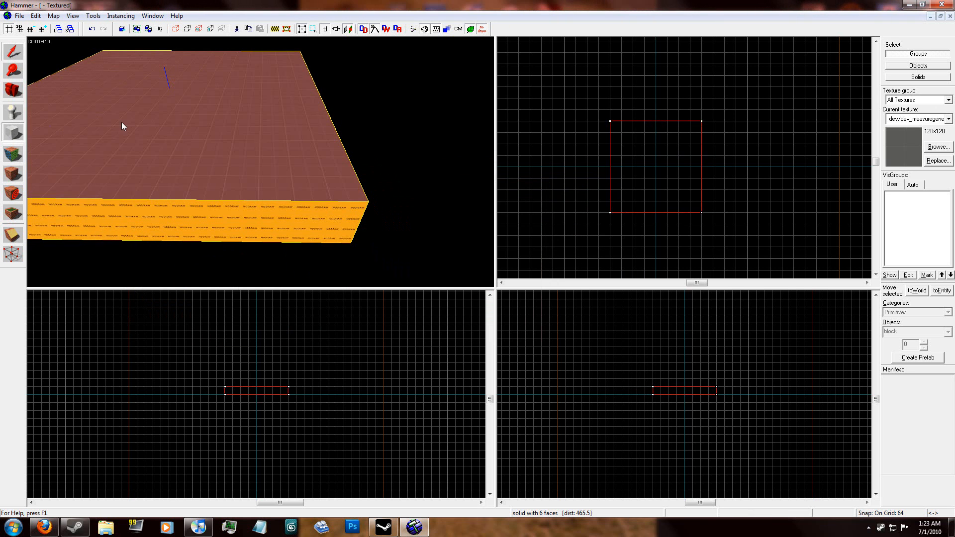
Step: Build a wall block 64 wide, 512 long and 192 high along the floor's east (+X) edge, resting at floor-top level
left_click_drag(695, 122, 718, 217)
scroll(730, 405, "up", 3)
left_click_drag(724, 391, 726, 313)
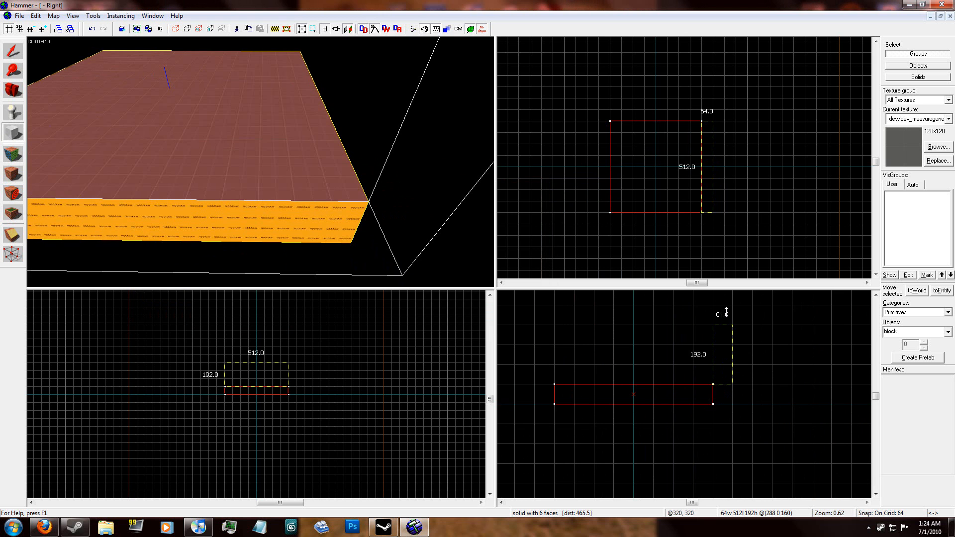
key("Return")
key("z")
Step: Apply the recently used tools/toolsnodraw texture to the faces of the new east wall
key("w")
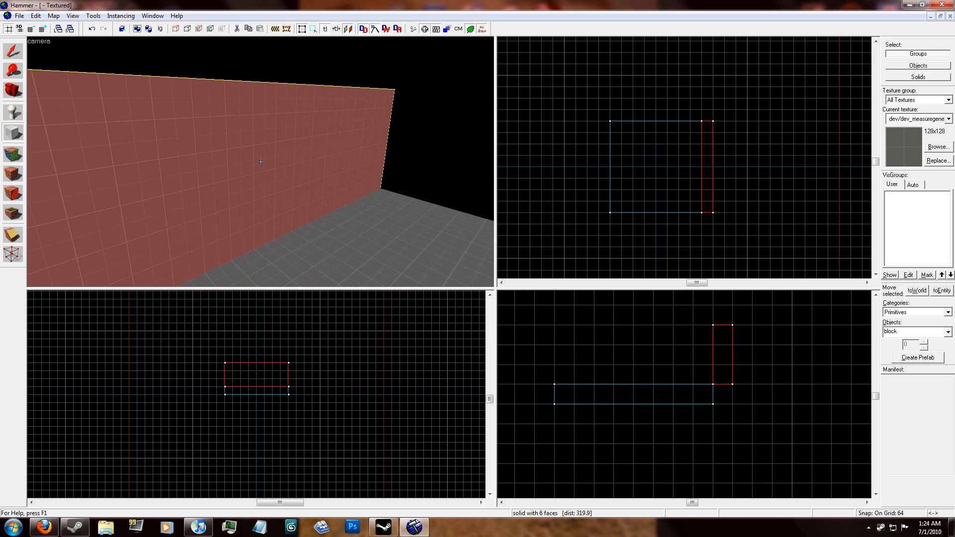
left_click(14, 155)
key("z")
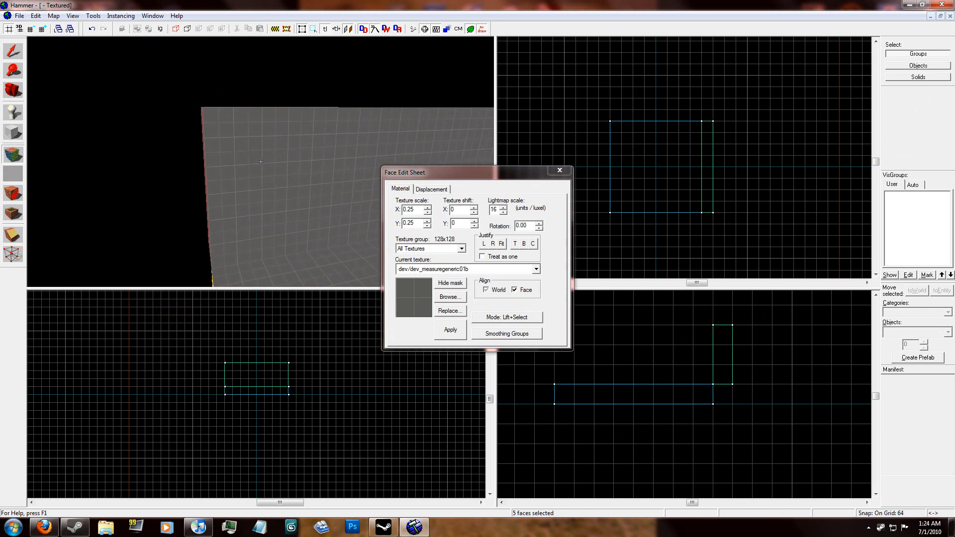
left_click(473, 269)
left_click(478, 362)
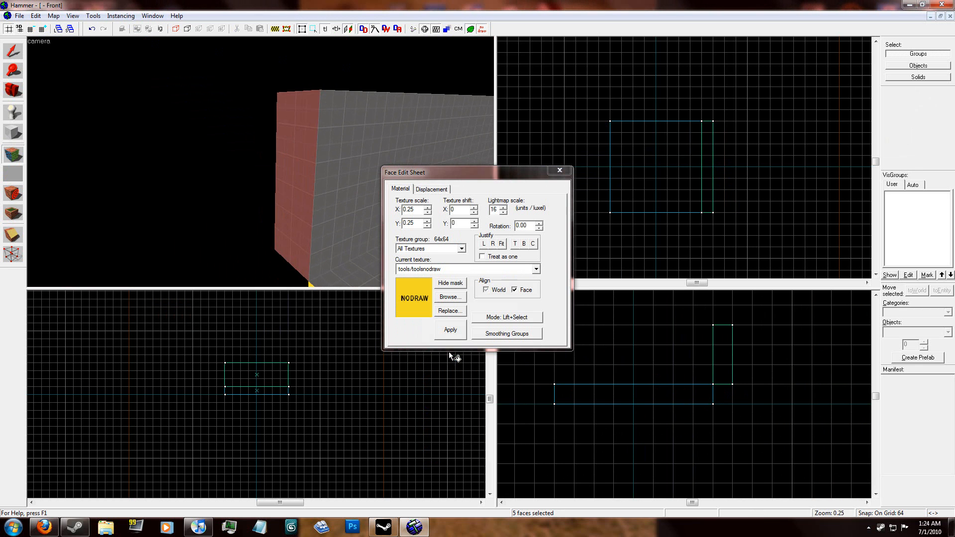
key("z")
Step: Apply the orange dev/dev_measuregeneric01 texture to the east wall's inner face and close the face editing
left_click(294, 181)
left_click(478, 269)
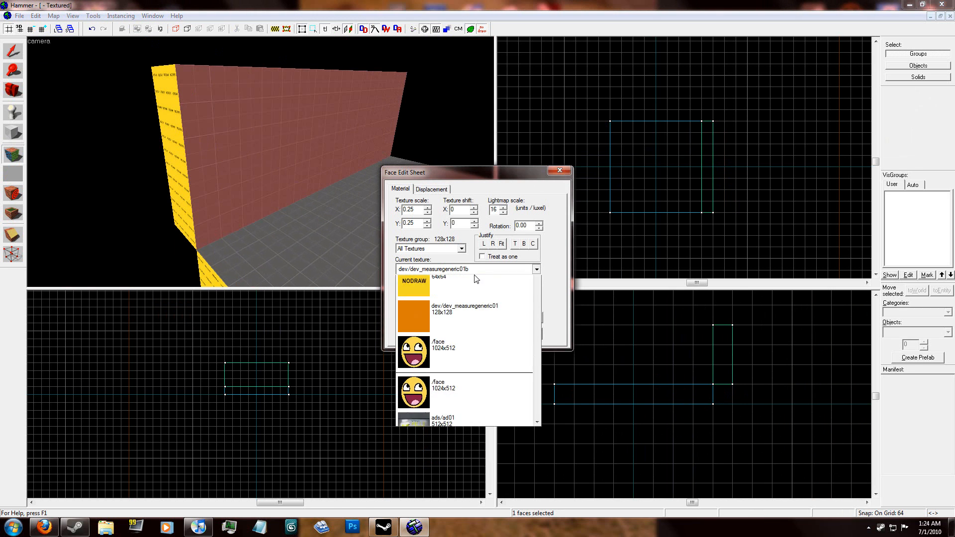
left_click(448, 359)
left_click(456, 326)
left_click(372, 137)
left_click(559, 171)
Step: Build a second wall block, 512 long, 64 thick and 192 high, along the floor's south (-Y) edge
left_click(239, 155)
key("shift+b")
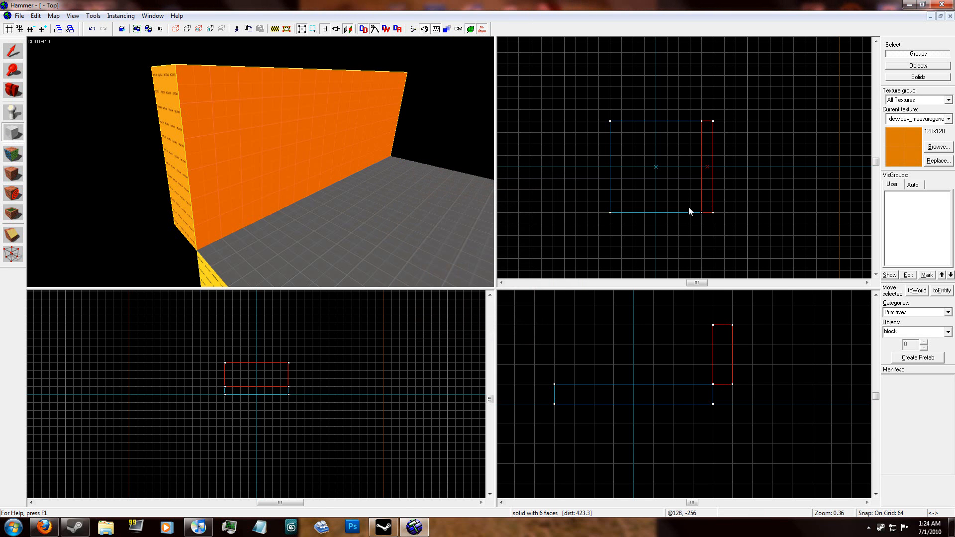
left_click_drag(703, 214, 613, 233)
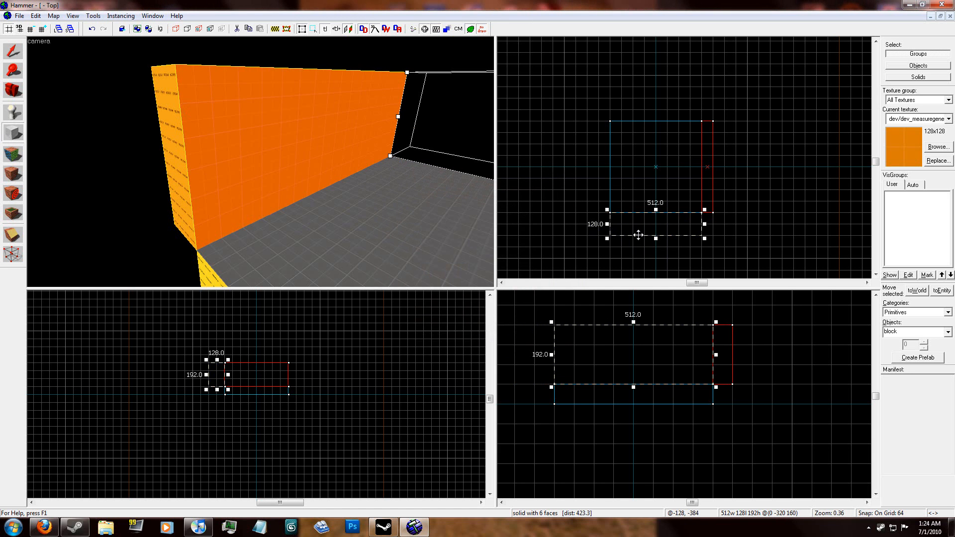
key("Return")
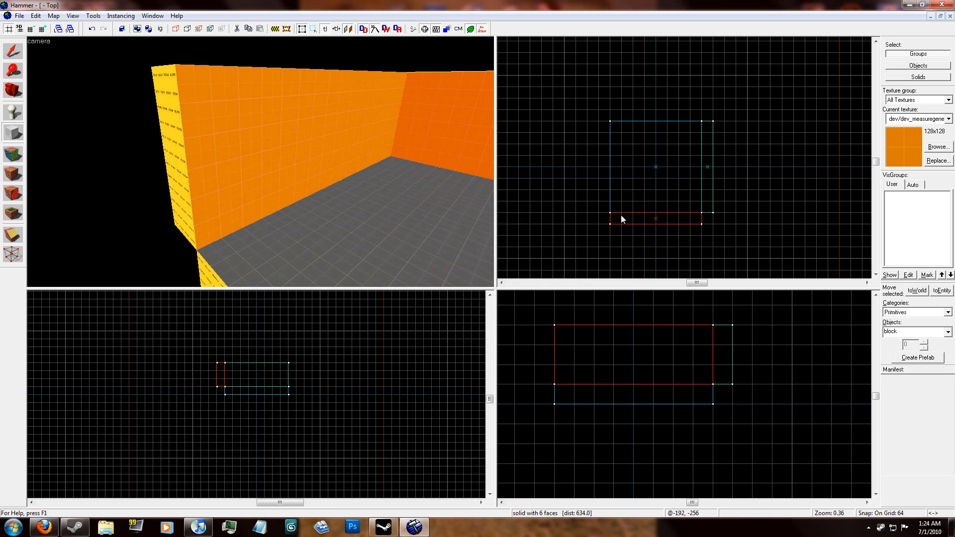
Step: Build the two remaining walls, each 512 long, 64 thick and 192 high, along the floor's west and north edges
left_click_drag(610, 213, 716, 114)
key("Return")
key("Return")
key("z")
key("s")
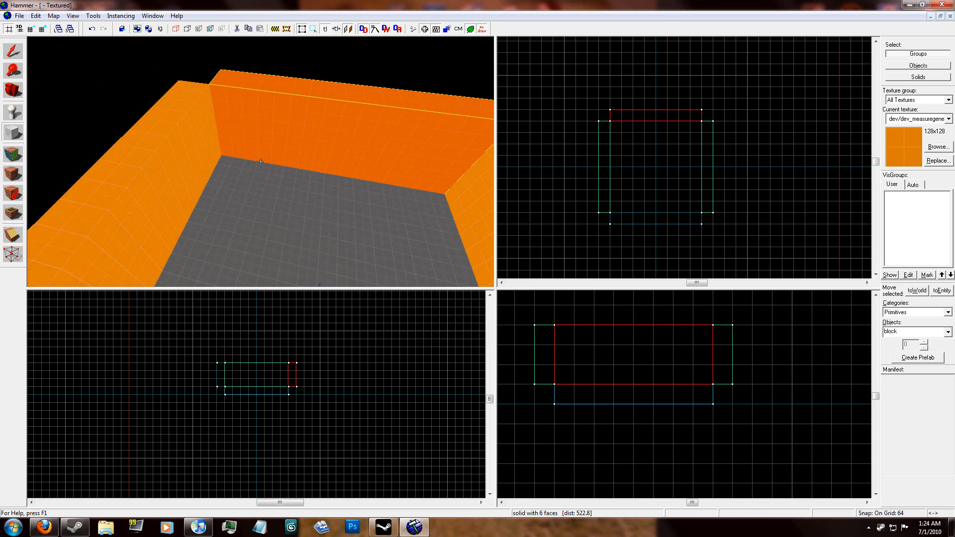
Step: Apply tools/toolsnodraw to every face of the west and north walls except their inner faces
key("z")
left_click(13, 52)
left_click(184, 135, "ctrl")
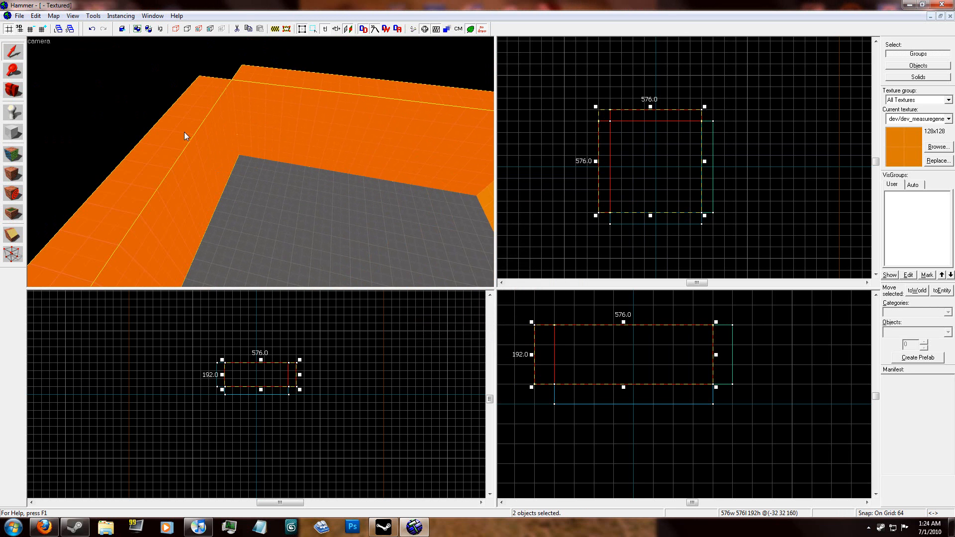
left_click(14, 153)
left_click(502, 271)
left_click(453, 334)
left_click(447, 270)
left_click(446, 361)
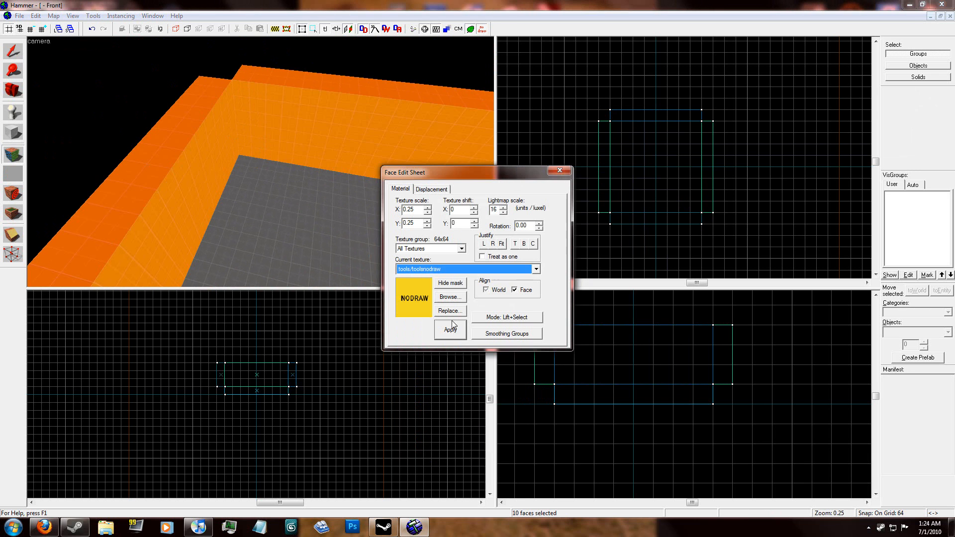
left_click(452, 327)
Step: Copy the floor block onto the top of the walls as a ceiling with its grey face turned downward into the room
key("shift+s")
left_click(317, 190)
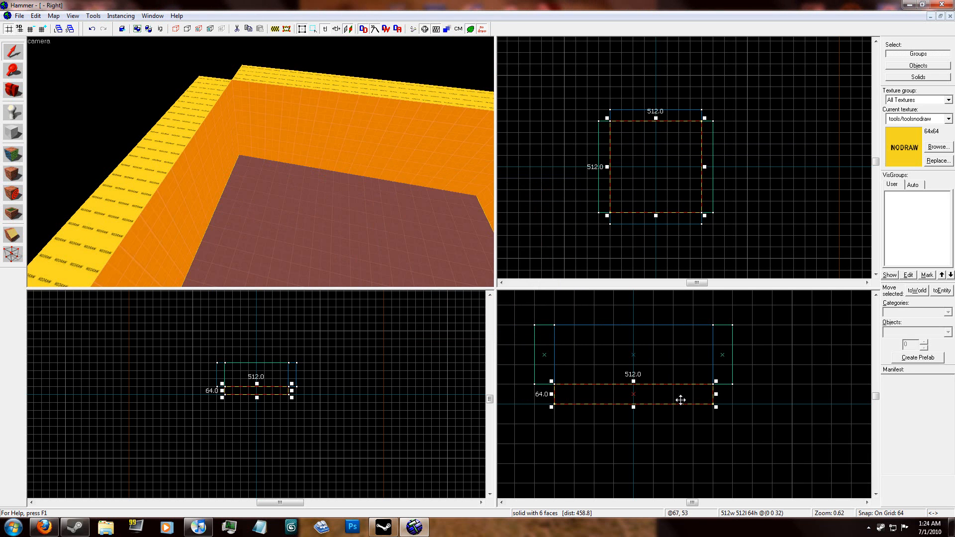
left_click_drag(700, 389, 551, 325)
left_click(809, 395)
key("z")
key("w")
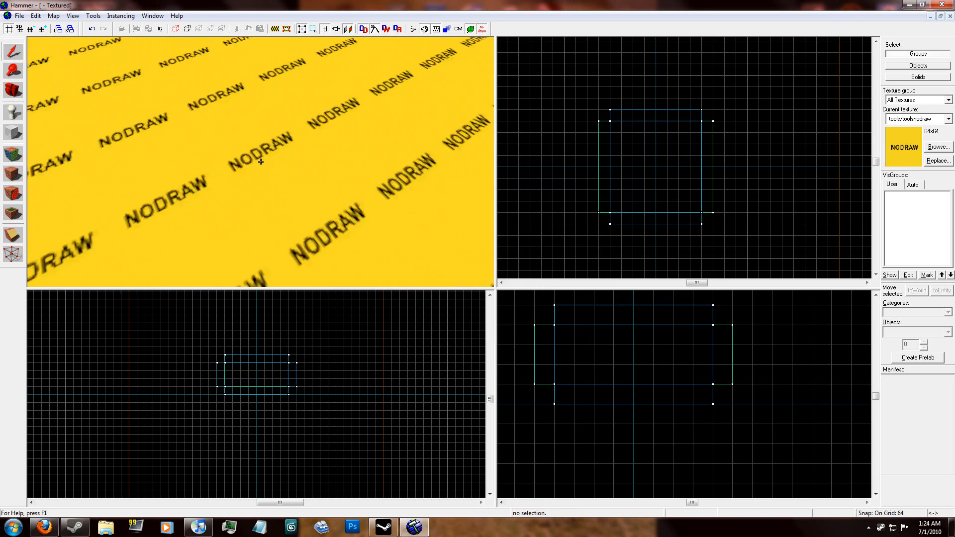
key("w")
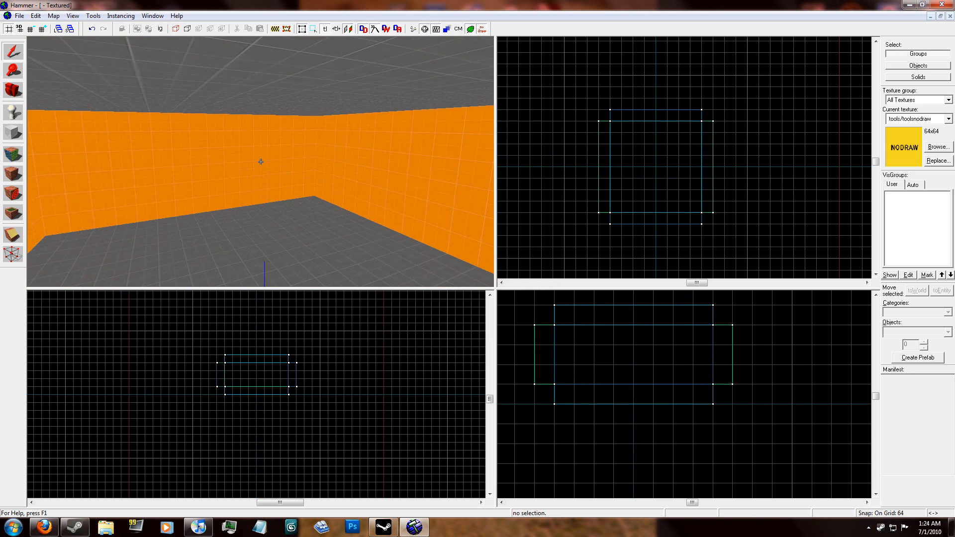
Step: Apply tools/toolsskybox to the ceiling's inner face
key("z")
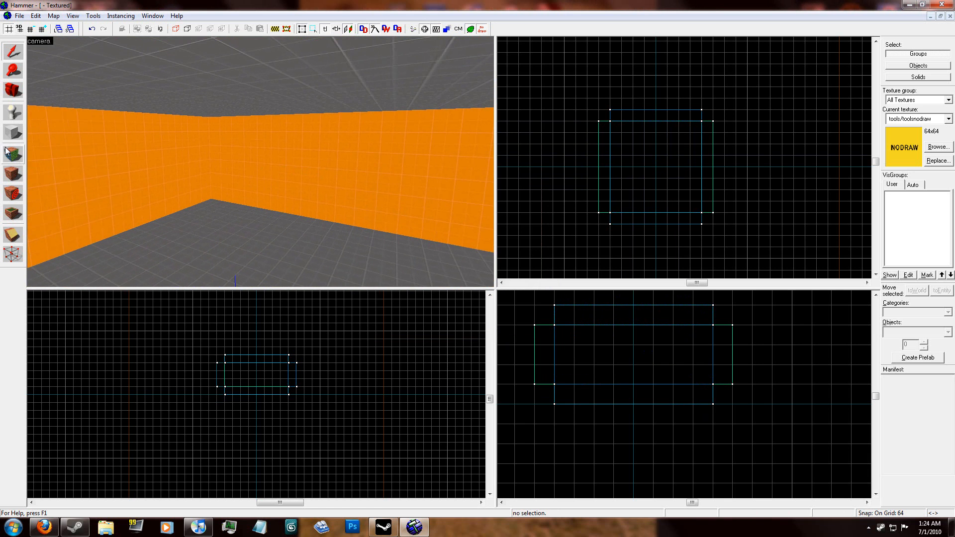
left_click(7, 152)
left_click(458, 298)
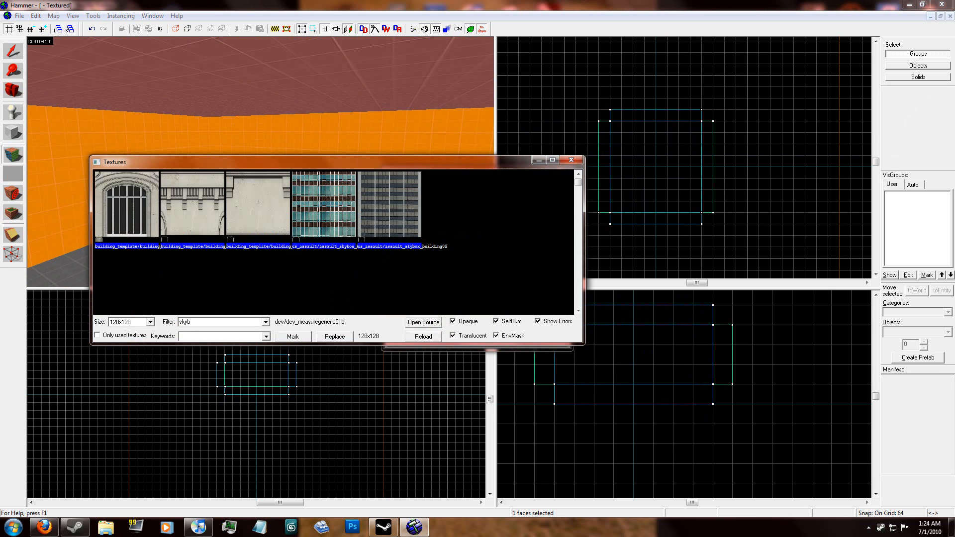
left_click_drag(573, 188, 573, 312)
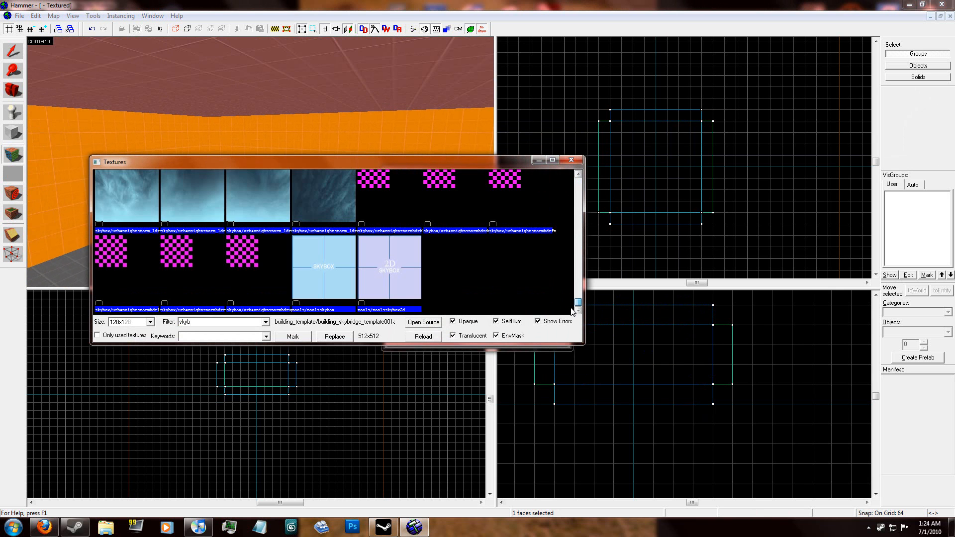
double_click(323, 279)
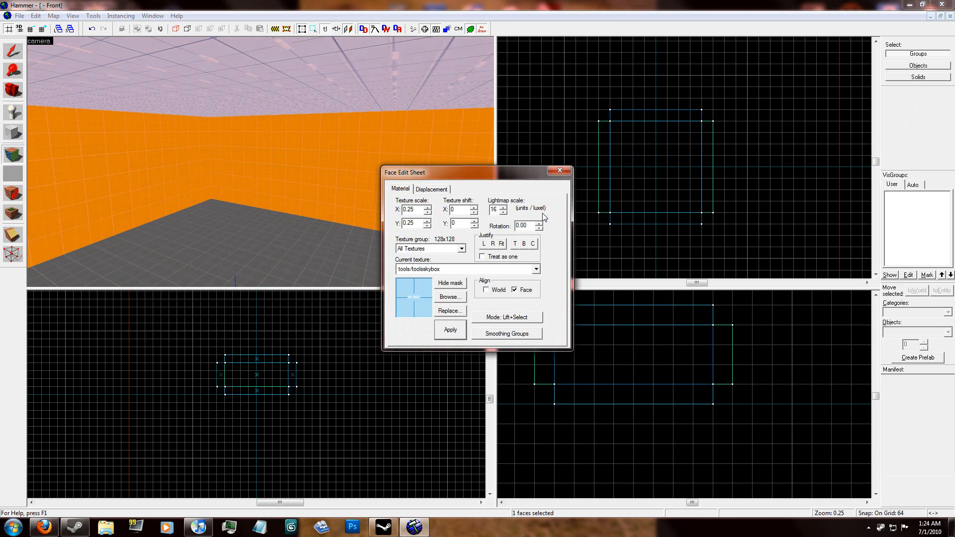
left_click(560, 172)
Step: Vertex-edit the south wall, extending both outer corners 64 units sideways so its ends are mitred
key("z")
key("z")
left_click(261, 162)
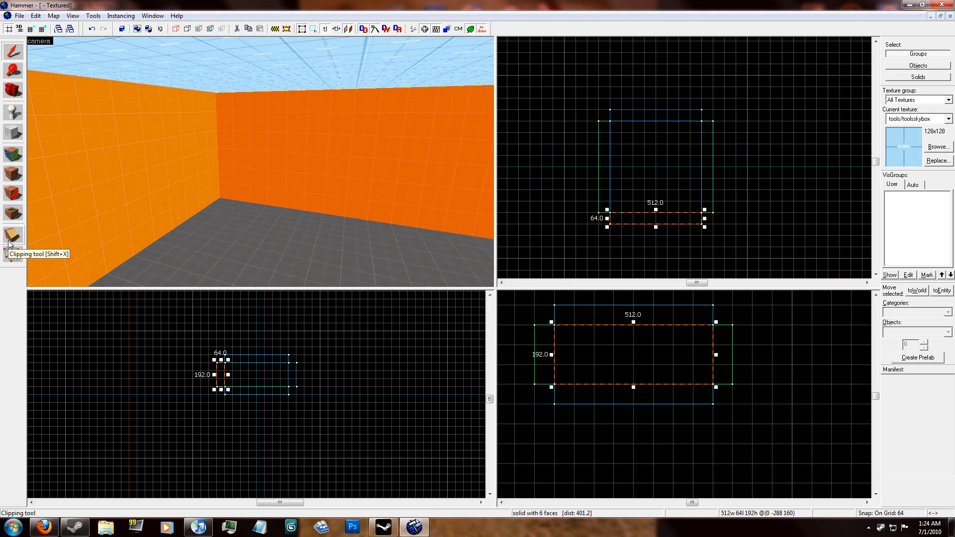
left_click(13, 255)
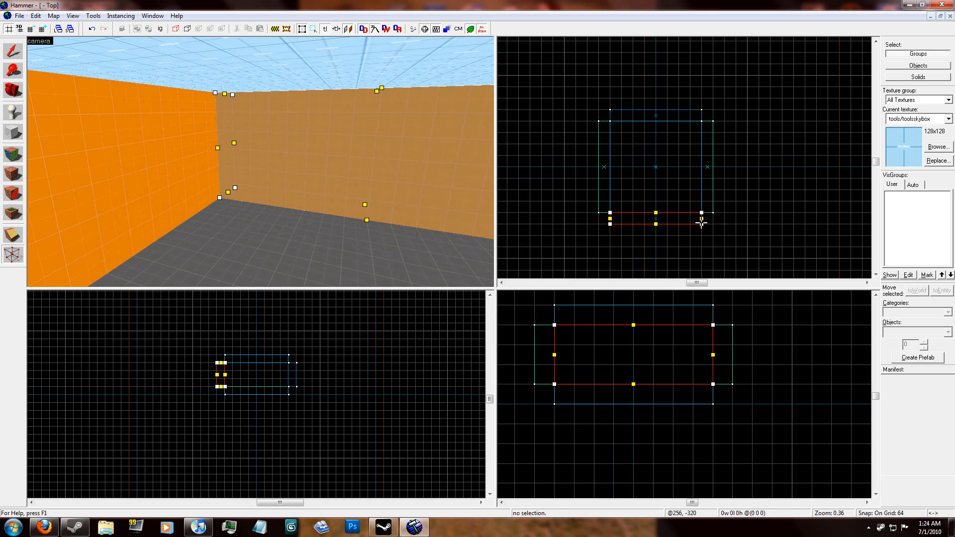
left_click_drag(705, 223, 714, 225)
left_click_drag(608, 225, 598, 225)
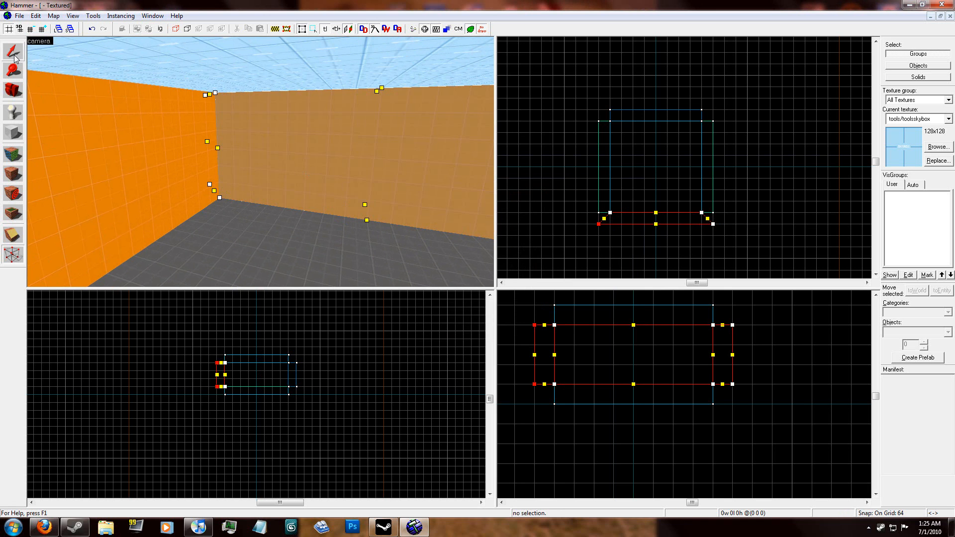
Step: Extend the outer corners of the east and west walls 64 units along Y to form mitred ends
left_click(123, 208)
left_click_drag(714, 212, 714, 224)
left_click_drag(713, 121, 714, 111)
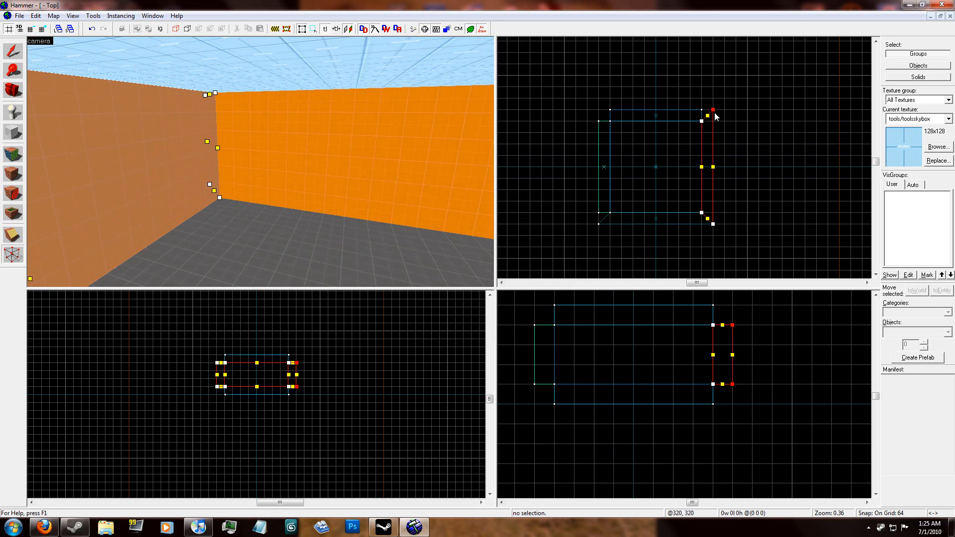
key("z")
left_click(260, 162)
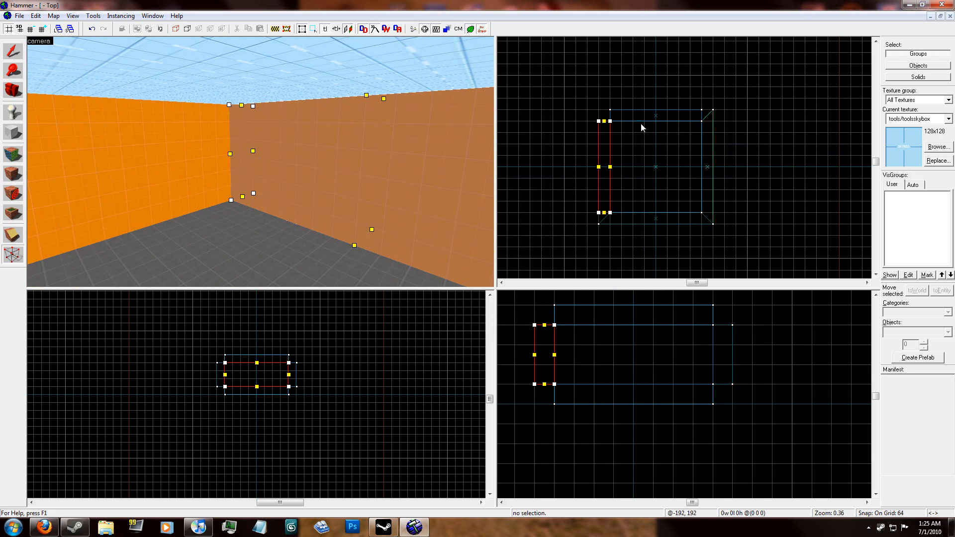
left_click_drag(597, 121, 598, 109)
left_click_drag(597, 213, 598, 222)
Step: Extend the north wall's two outer corners 64 units sideways to meet the side walls, and finish vertex editing
left_click(183, 161)
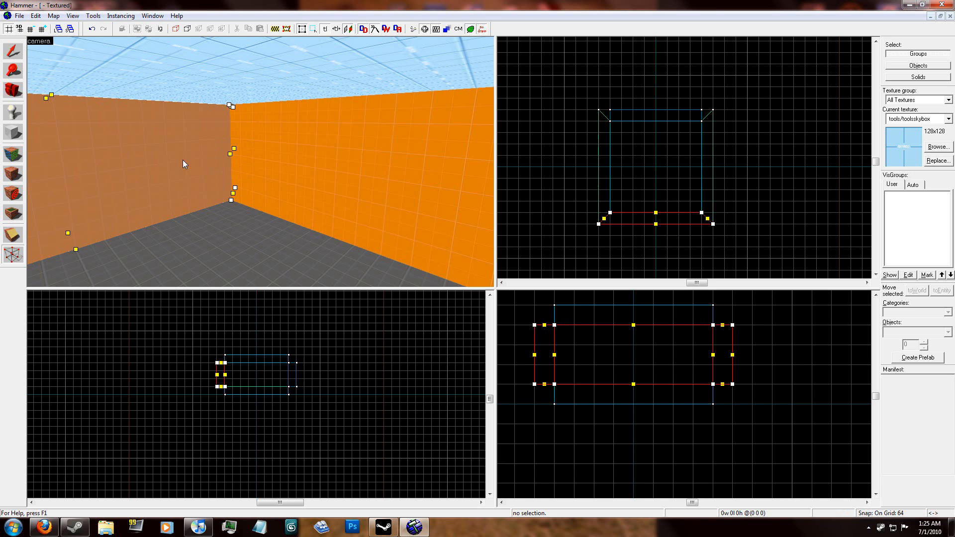
key("z")
left_click(261, 162)
key("z")
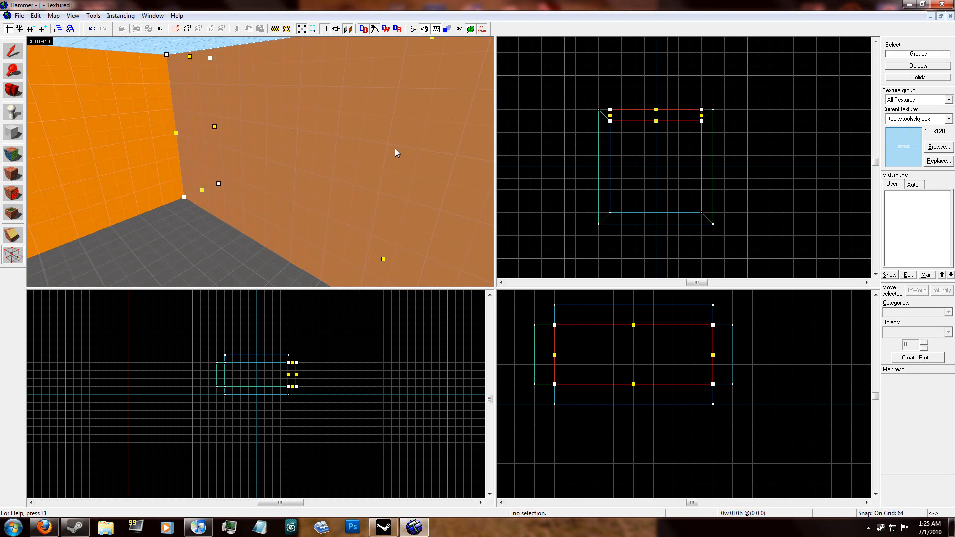
left_click_drag(610, 109, 598, 109)
left_click(701, 110)
left_click_drag(702, 110, 715, 110)
left_click(11, 53)
left_click(748, 139)
Step: Apply tools/toolsnodraw to every face except the inner one of the wall still orange on its outside
key("z")
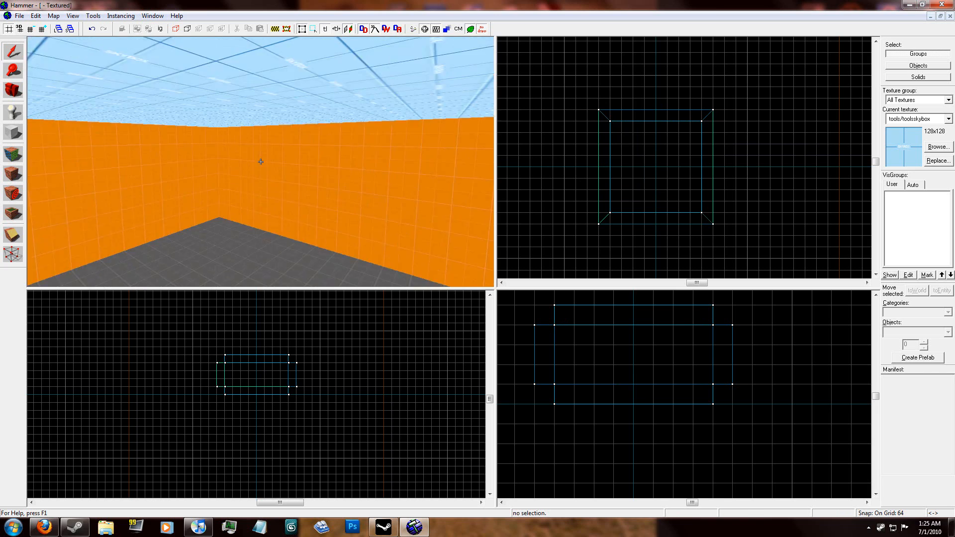
key("s")
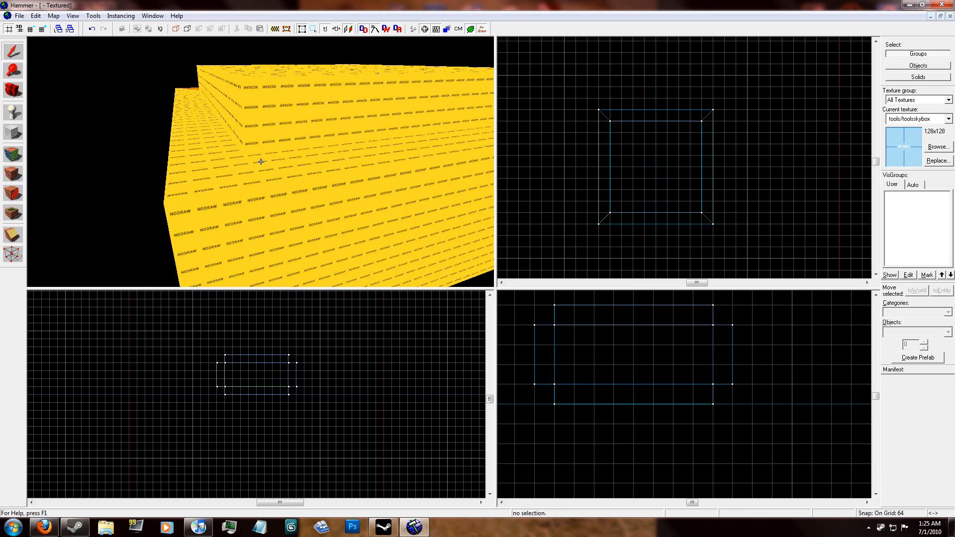
left_click(261, 162)
key("z")
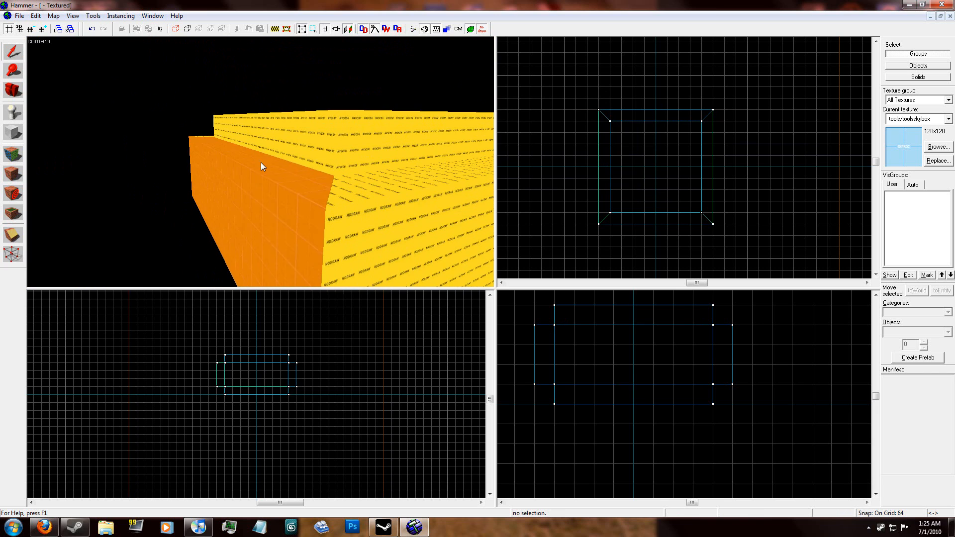
left_click(13, 151)
key("z")
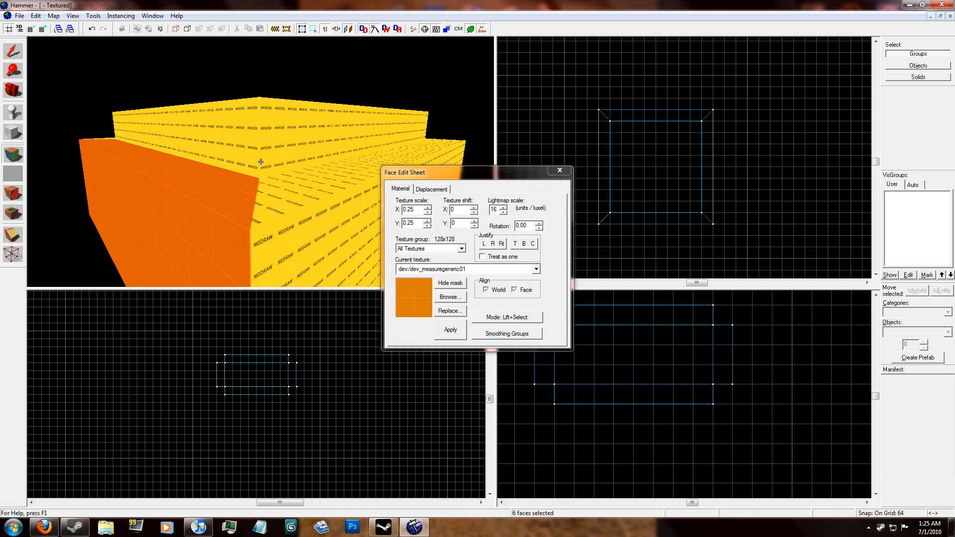
key("w")
left_click(446, 269)
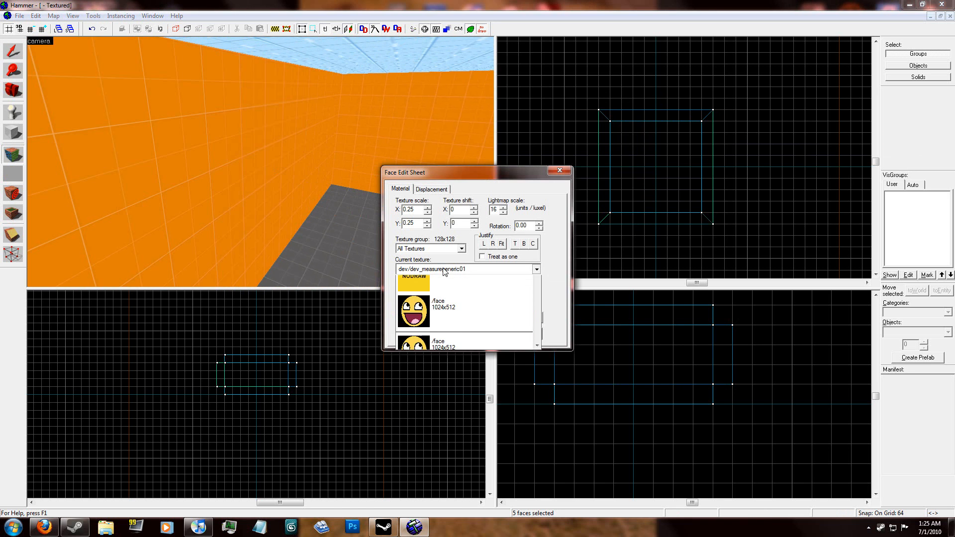
left_click(456, 391)
left_click(452, 332)
left_click(560, 171)
Step: Outline a new block on the floor near the south wall, 128 wide, 64 deep and 64 high
key("z")
key("s")
key("w")
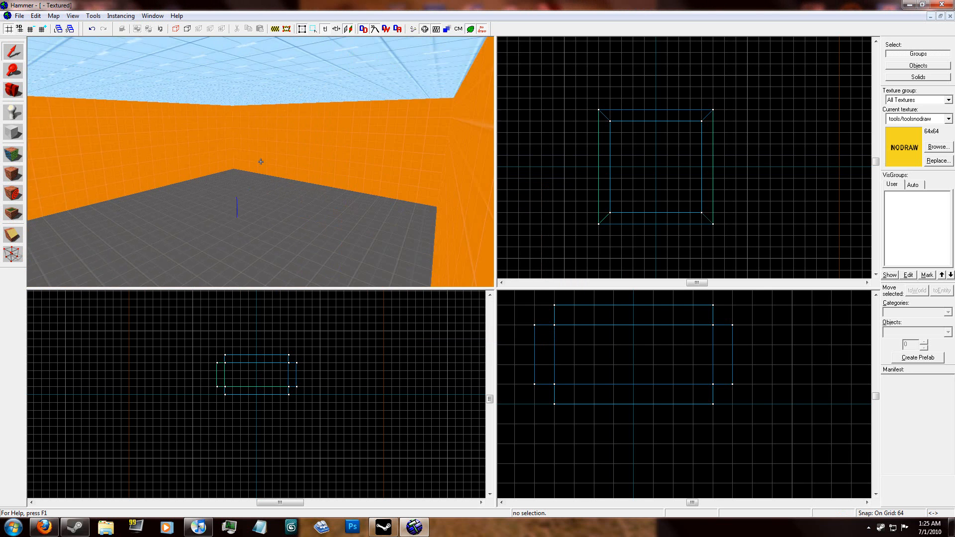
key("z")
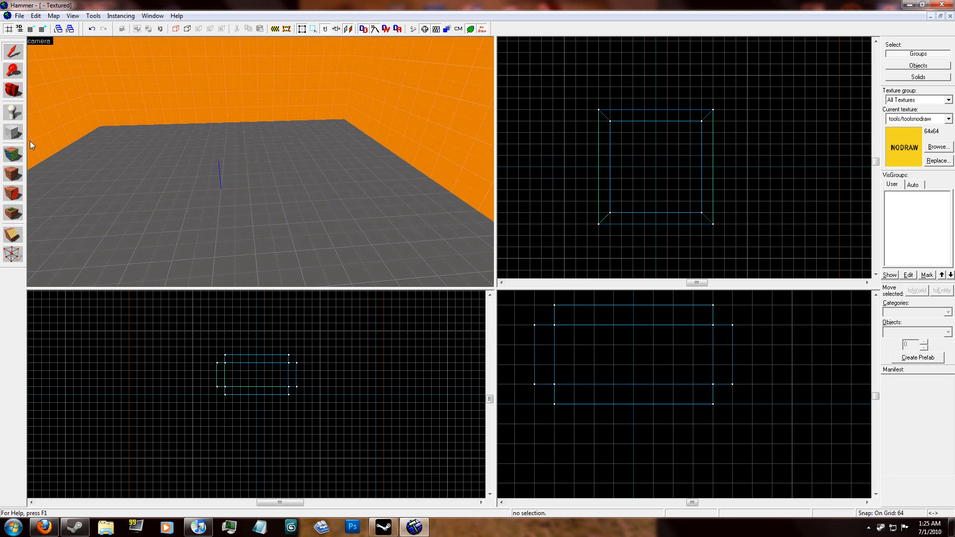
scroll(662, 160, "up", 5)
scroll(642, 199, "down", 2)
scroll(642, 199, "down", 3)
scroll(646, 214, "up", 7)
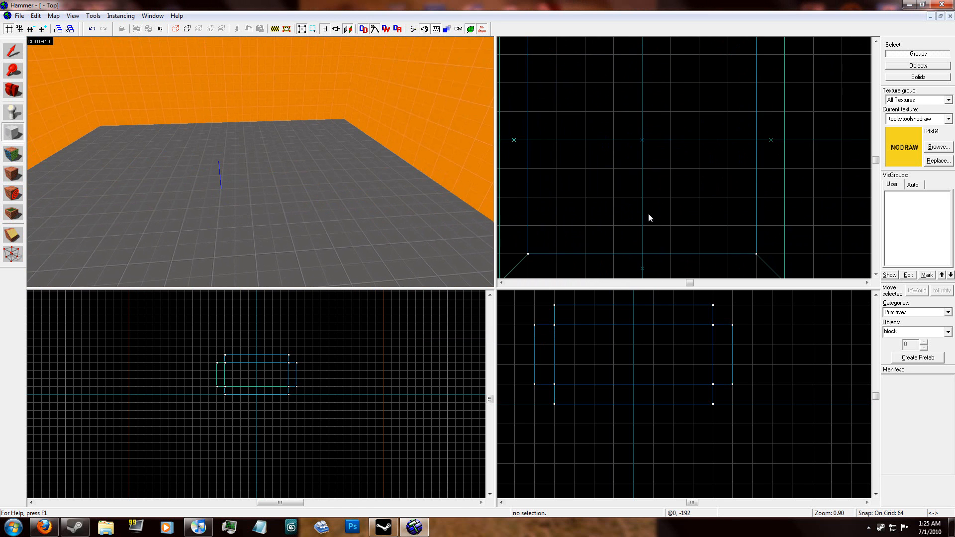
left_click_drag(681, 197, 608, 234)
key("z")
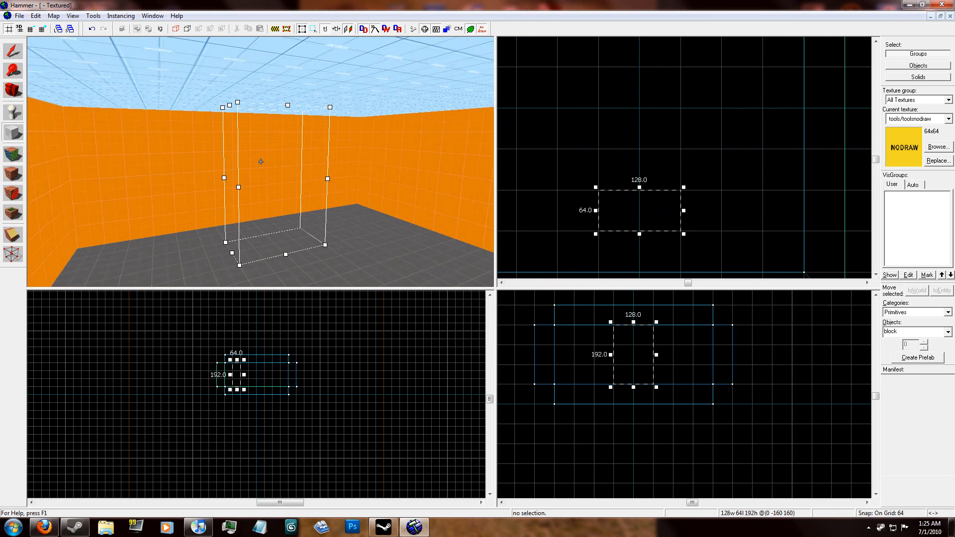
key("z")
scroll(235, 373, "up", 5)
left_click_drag(235, 345, 234, 400)
key("z")
key("z")
scroll(704, 200, "up", 5)
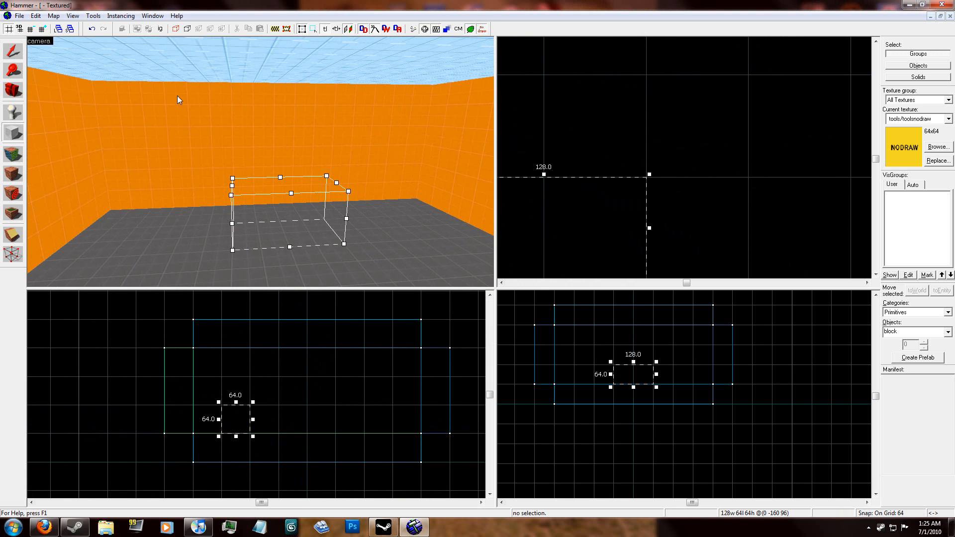
Step: Reduce the grid to 8 and create the outlined block with its footprint narrowed to 64 by 32
left_click(31, 29)
left_click(30, 29)
left_click(30, 29)
scroll(711, 134, "down", 6)
scroll(664, 151, "up", 4)
left_click_drag(733, 141, 700, 194)
scroll(261, 159, "up", 6)
key("Return")
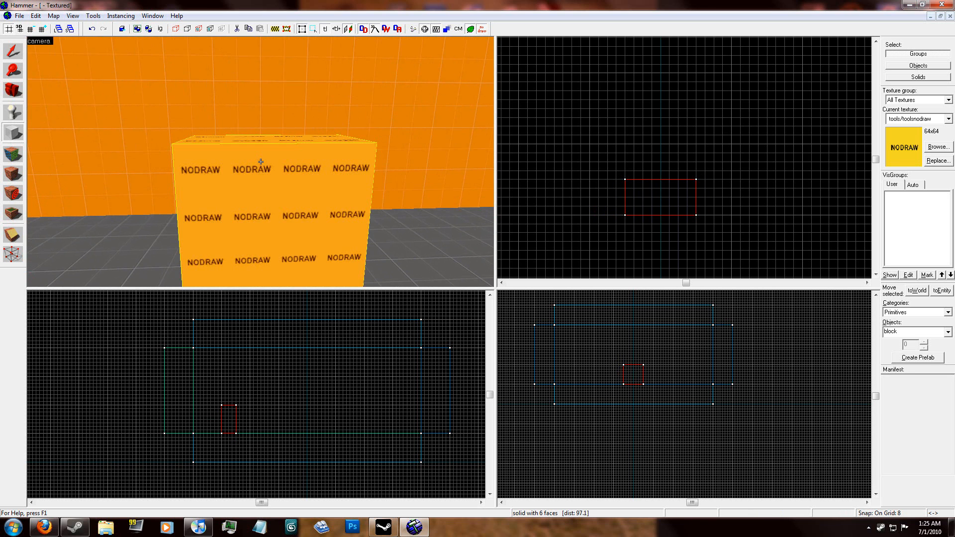
Step: Apply the dev/dev_measuregeneric01 texture to all faces of the new block
scroll(261, 162, "down", 5)
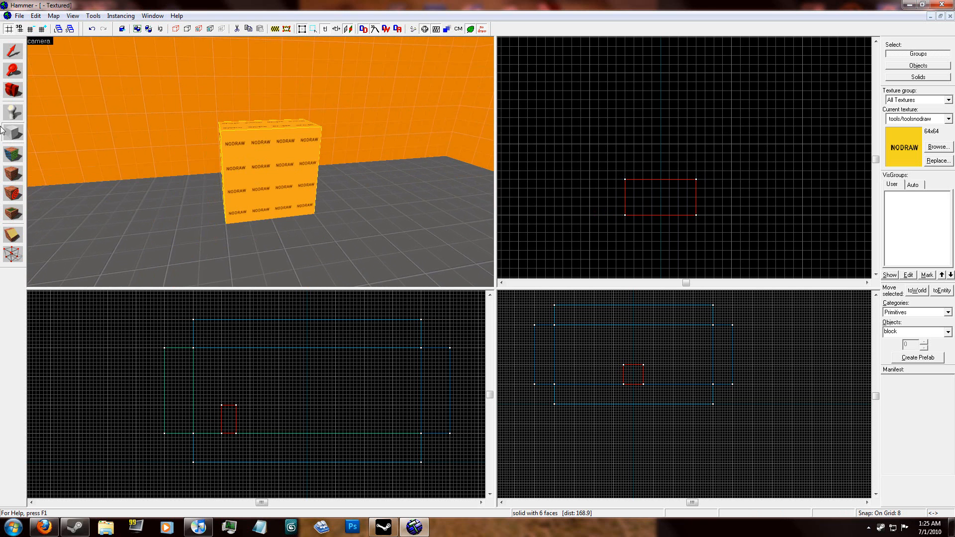
left_click(16, 156)
left_click(426, 269)
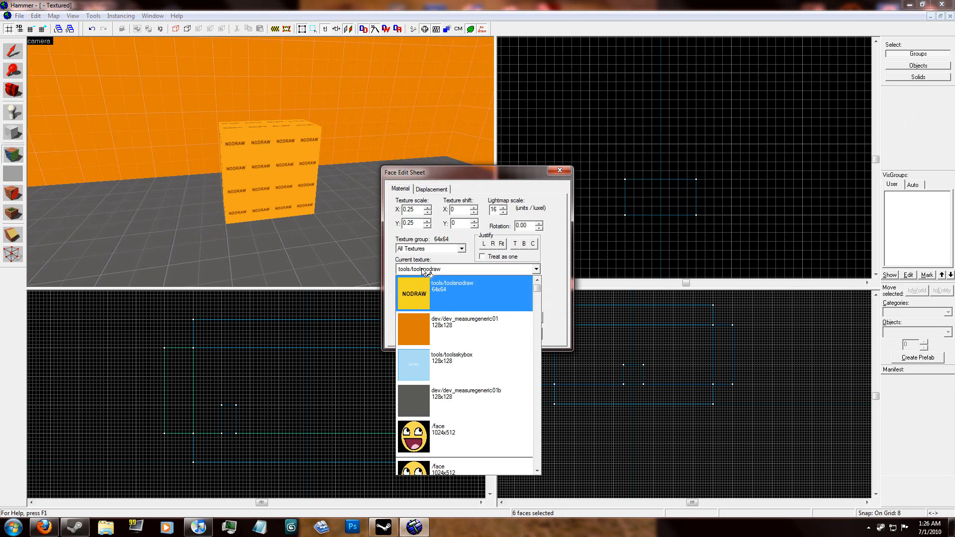
left_click(433, 312)
left_click(561, 172)
Step: Build a pillar 16 by 16 and 64 high on the floor between the room's centre and the north wall
key("z")
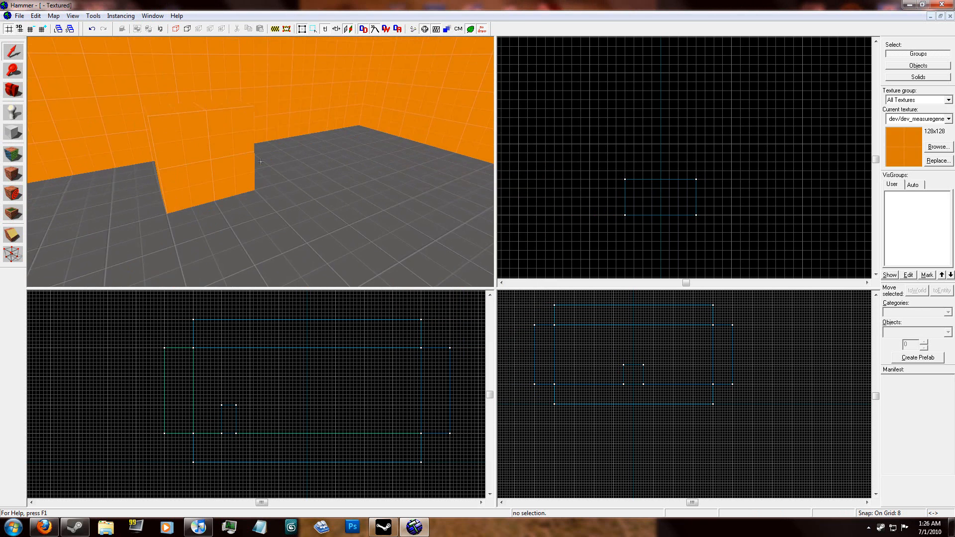
key("d")
key("z")
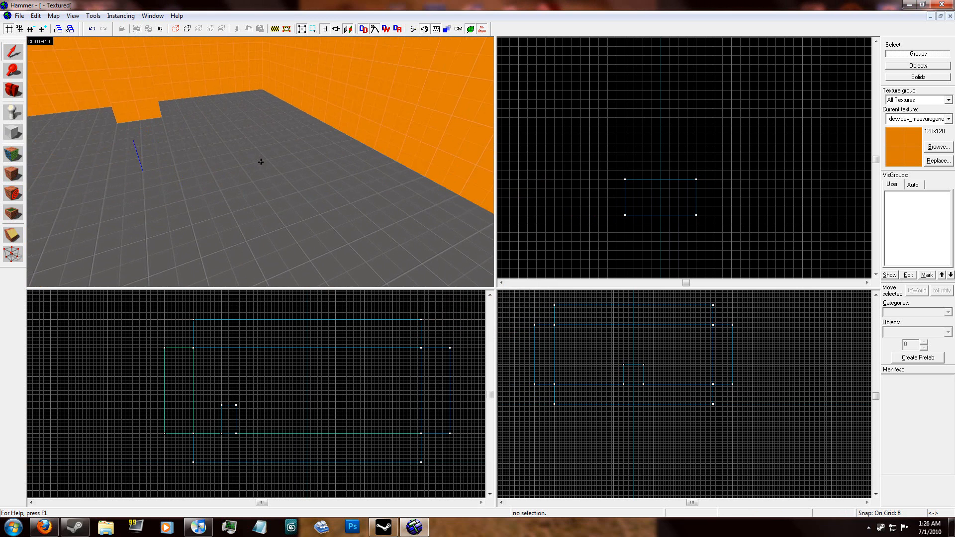
left_click(7, 131)
scroll(671, 163, "down", 9)
scroll(676, 159, "up", 9)
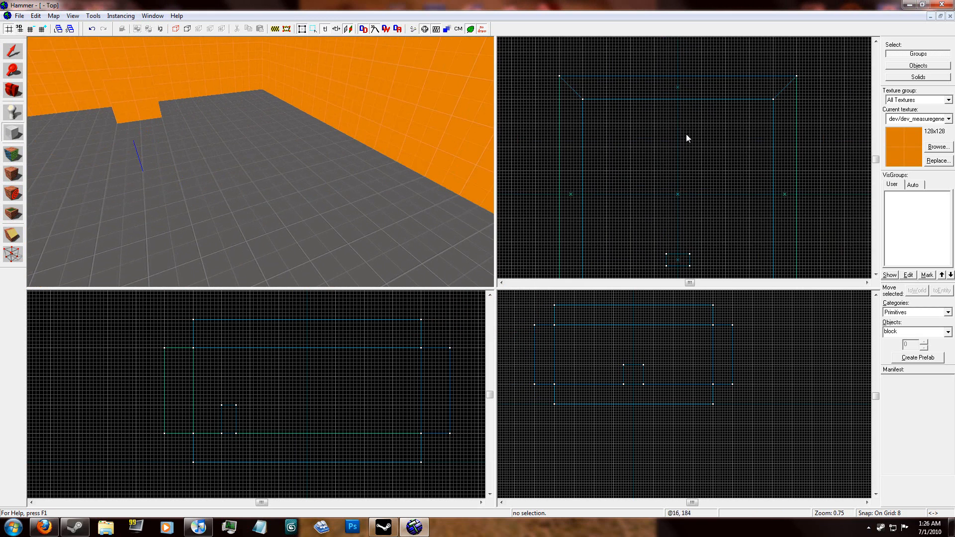
mouse_move(672, 138)
left_mouse_down()
mouse_move(658, 140)
mouse_move(659, 150)
left_mouse_up()
scroll(636, 353, "up", 5)
scroll(629, 335, "down", 2)
left_click_drag(628, 298, 635, 368)
key("Return")
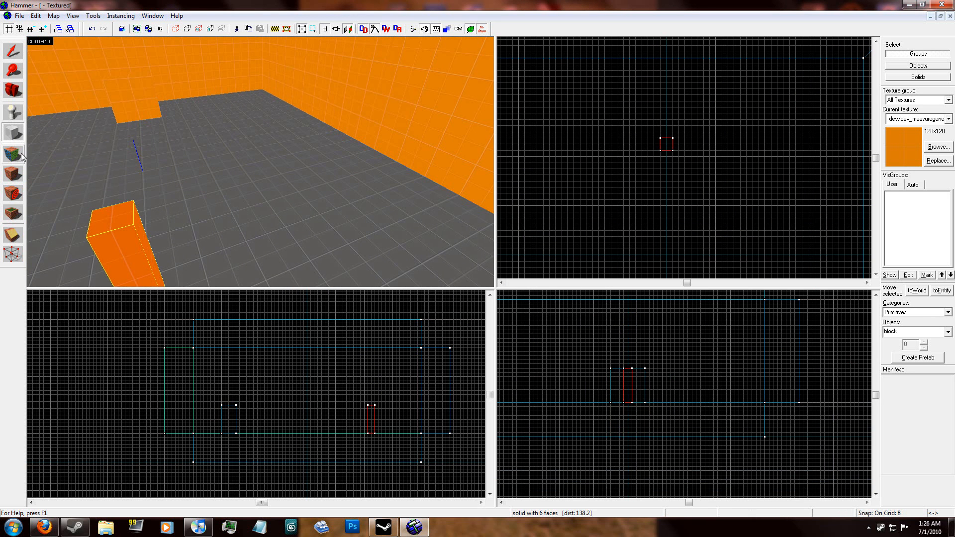
Step: Set the grid to 4 and build a block 8 wide, 4 deep and 16 high near the top of the pillar's south face
scroll(662, 154, "up", 5)
scroll(663, 152, "up", 3)
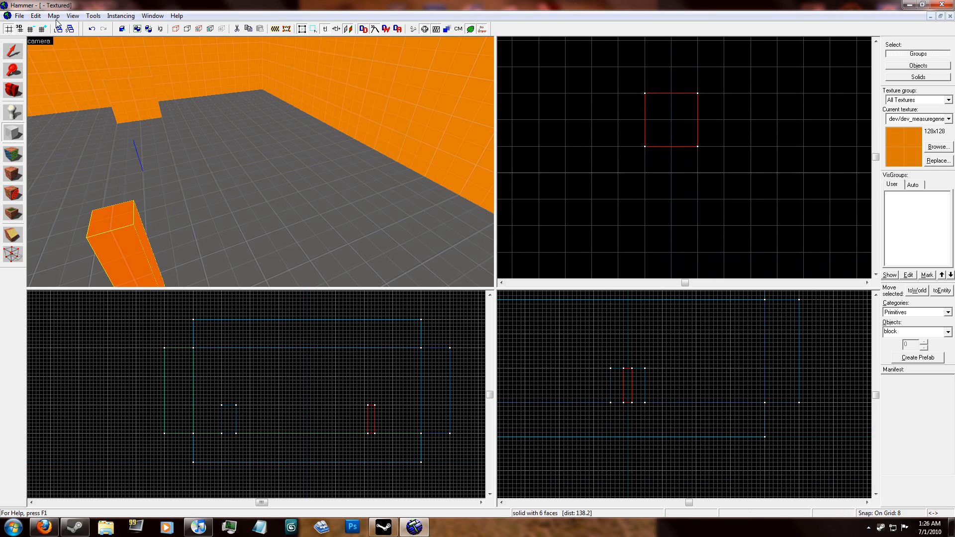
key("[")
left_click_drag(685, 149, 656, 160)
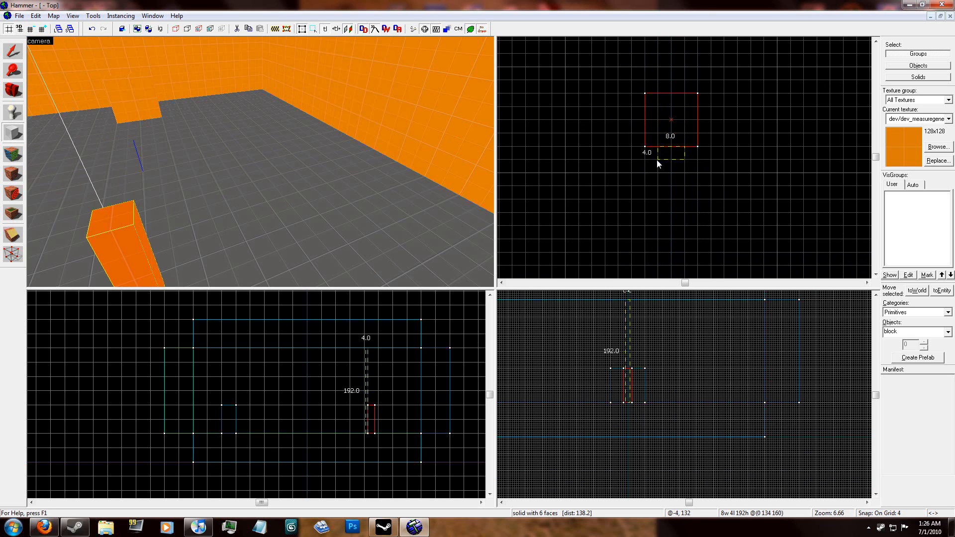
left_click_drag(628, 296, 626, 372)
scroll(626, 368, "up", 4)
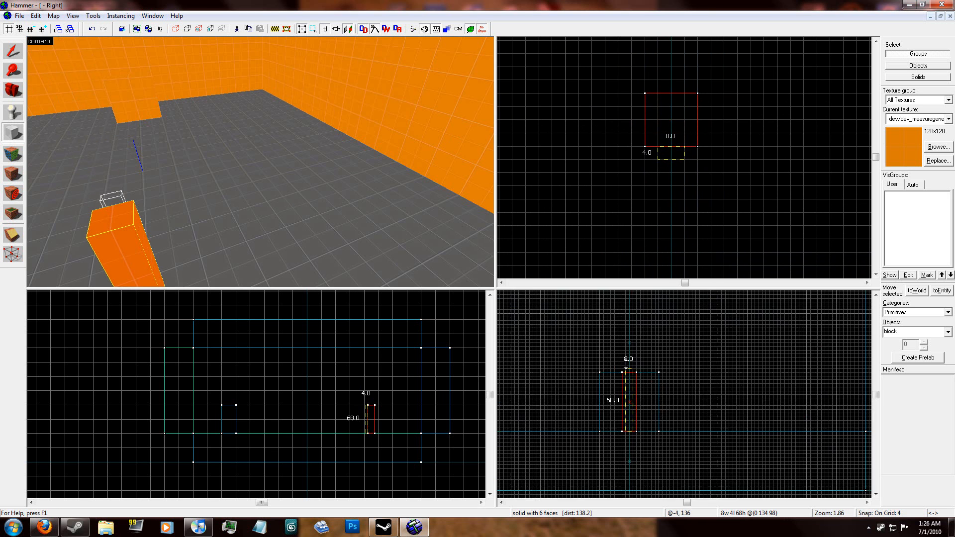
left_click_drag(631, 447, 632, 397)
key("Return")
Step: Move the small block from the pillar's south face to its north face
key("z")
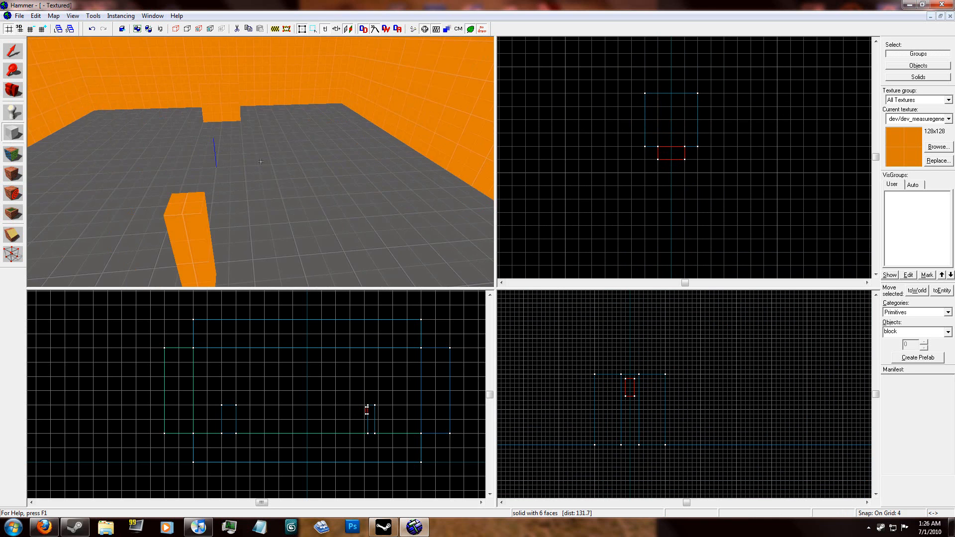
key("a")
key("z")
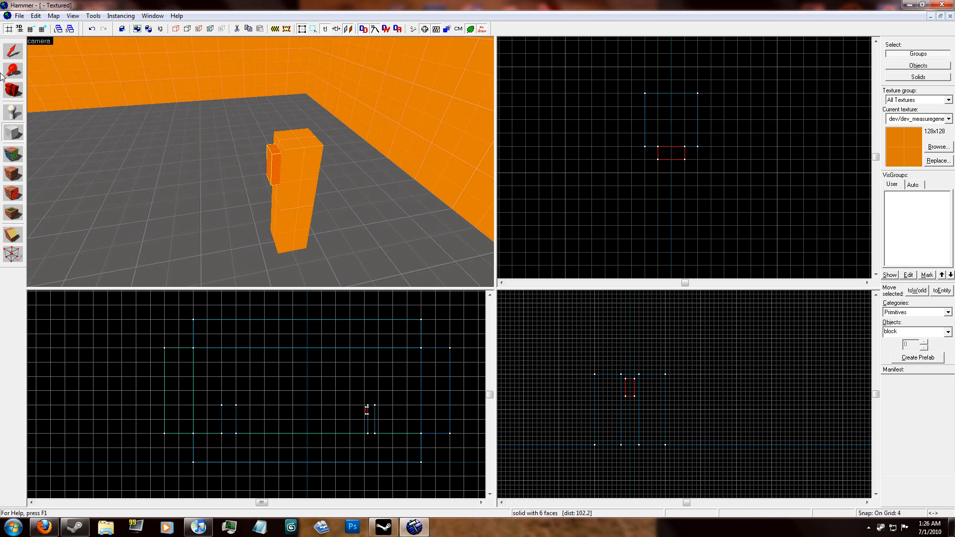
left_click(13, 51)
left_click_drag(671, 157, 671, 90)
key("z")
key("d")
key("z")
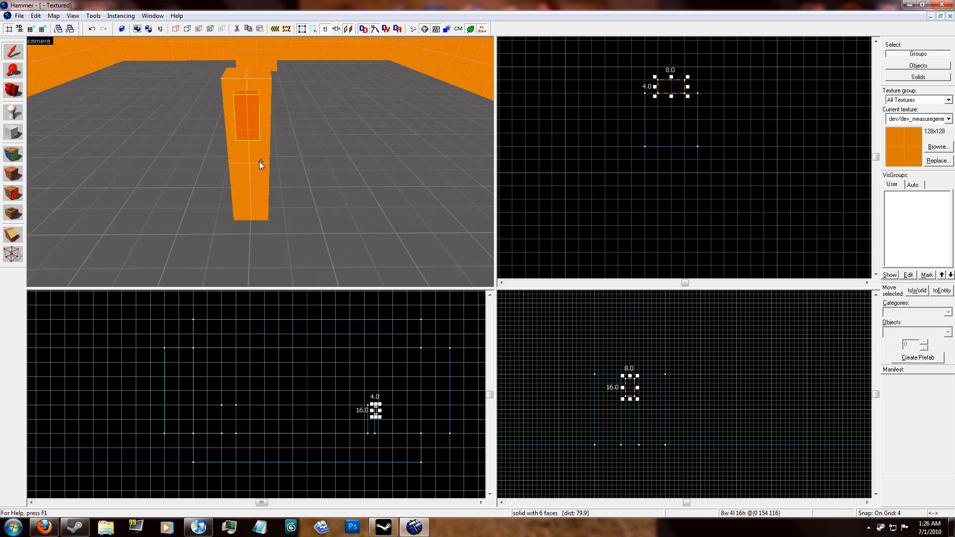
Step: Apply the props/doorbutton002a texture to the front face of the small block on the pillar and fit it to the face
left_click(13, 154)
left_click(246, 117)
left_click(444, 297)
type("button")
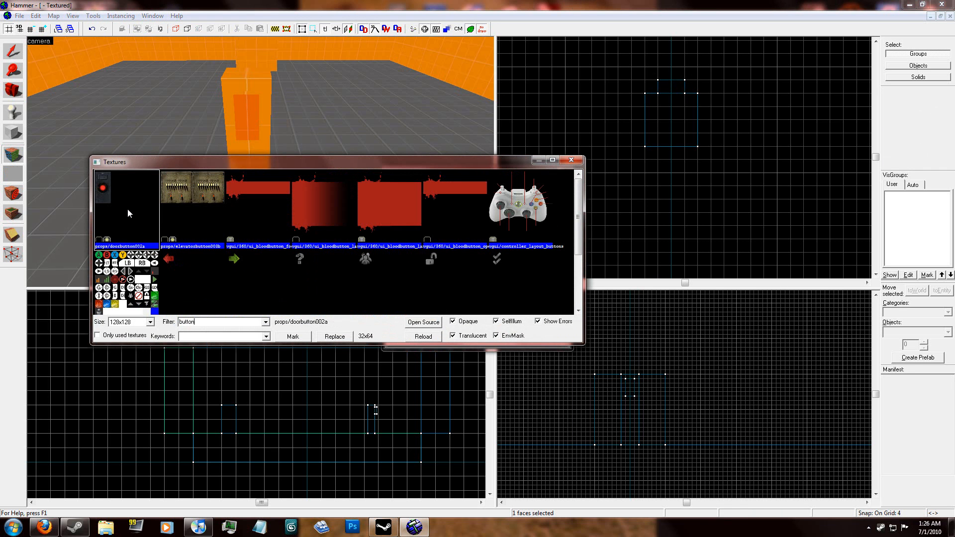
double_click(112, 195)
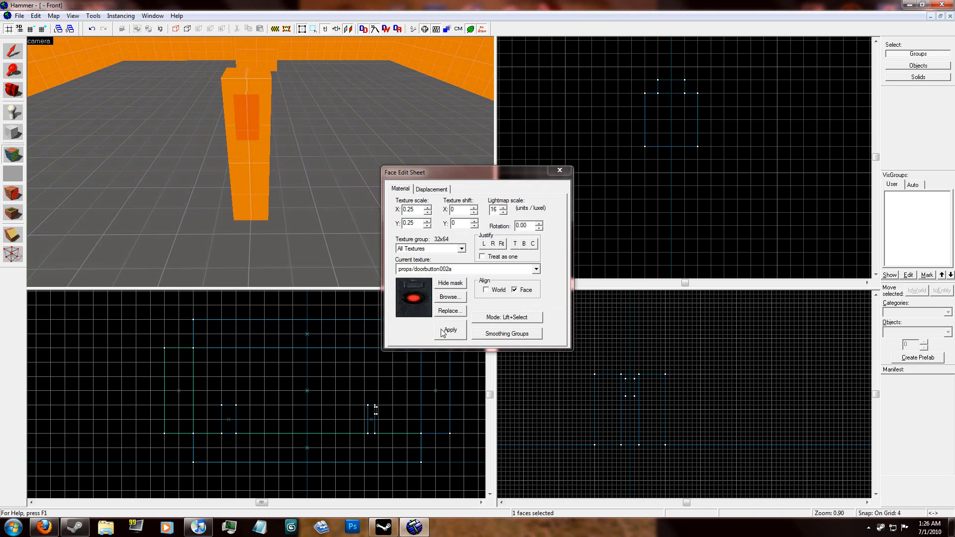
left_click(451, 331)
left_click(502, 244)
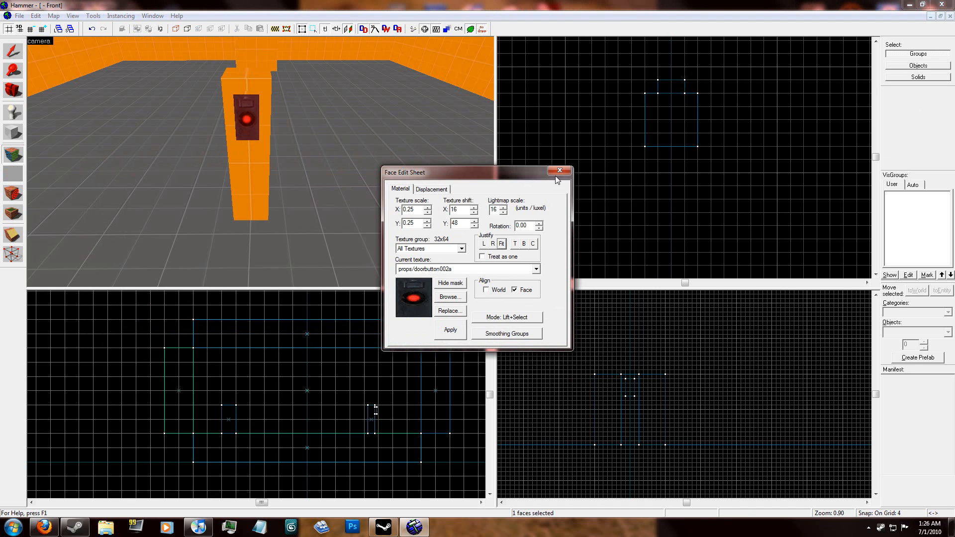
left_click(559, 171)
Step: Place an info_player_start entity on the floor in front of the large block
key("z")
key("a")
key("w")
key("s")
key("z")
left_click(262, 164)
left_click(584, 171)
key("z")
key("s")
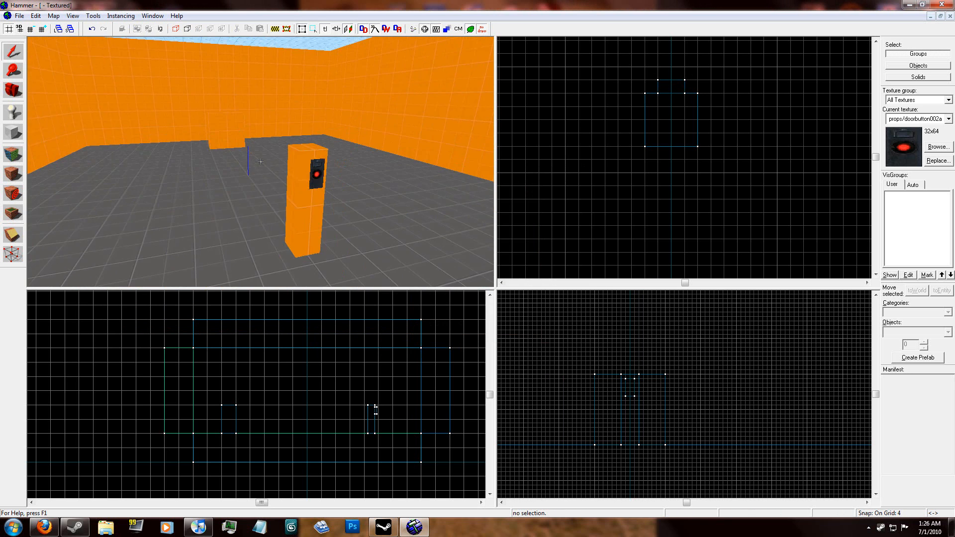
key("w")
key("z")
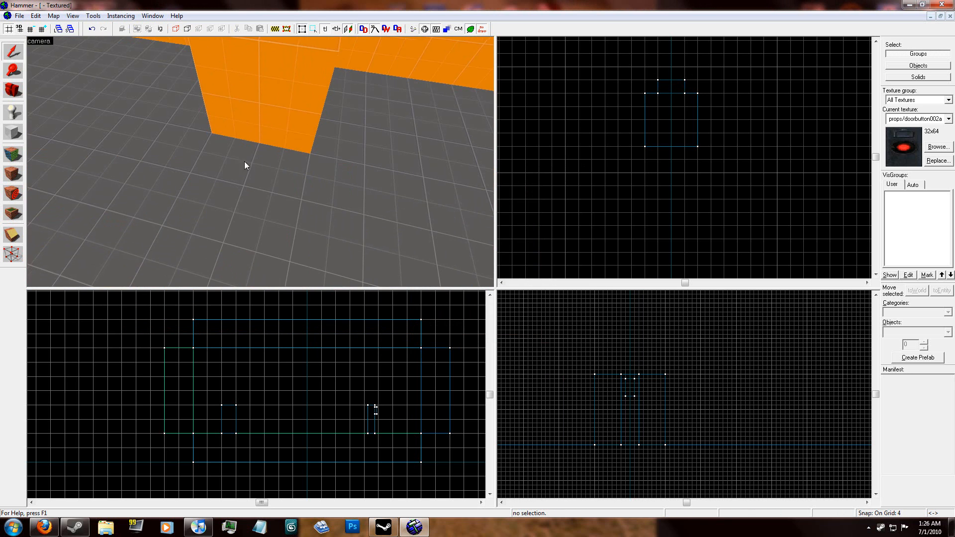
left_click(11, 107)
left_click(252, 160)
left_click(13, 51)
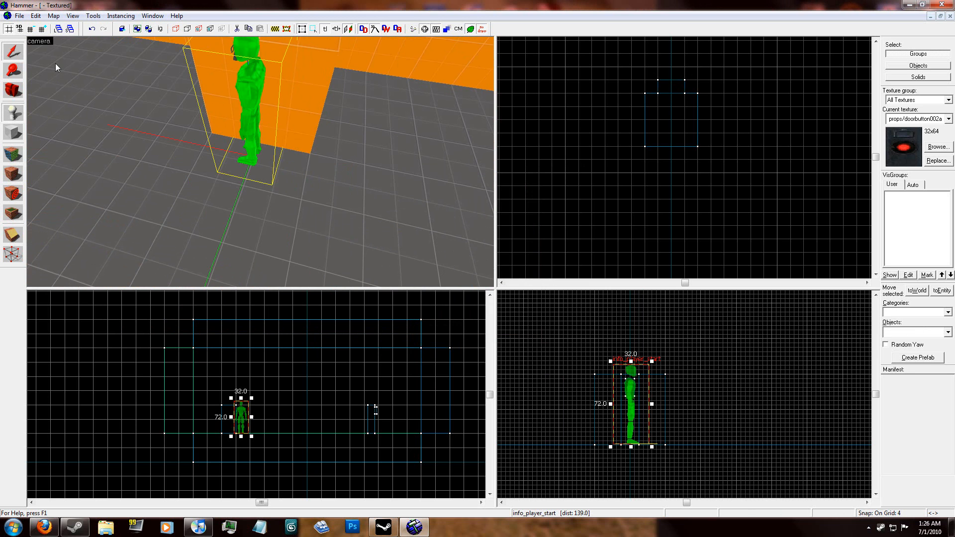
Step: Change the new entity's class to prop_ragdoll and apply it
double_click(259, 96)
left_click(405, 188)
type("prop")
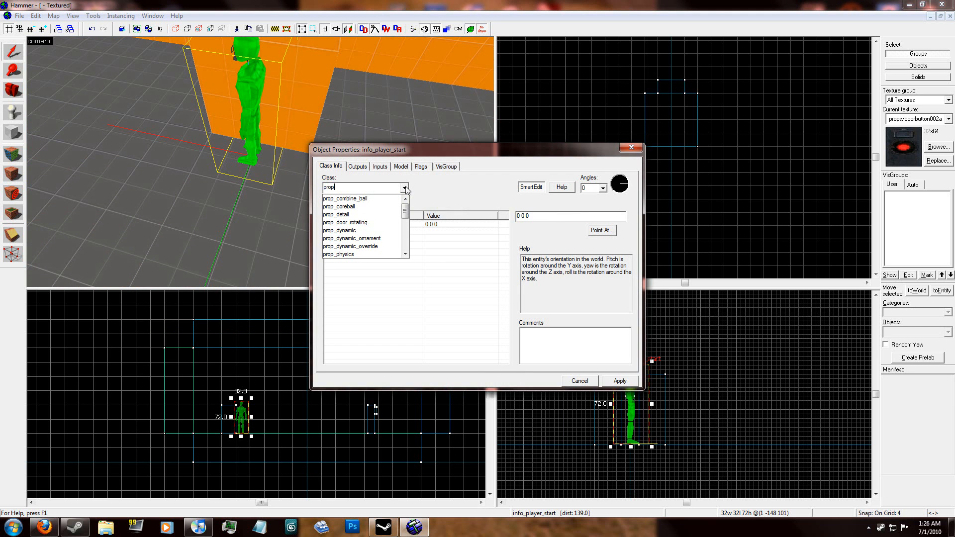
type("_ra")
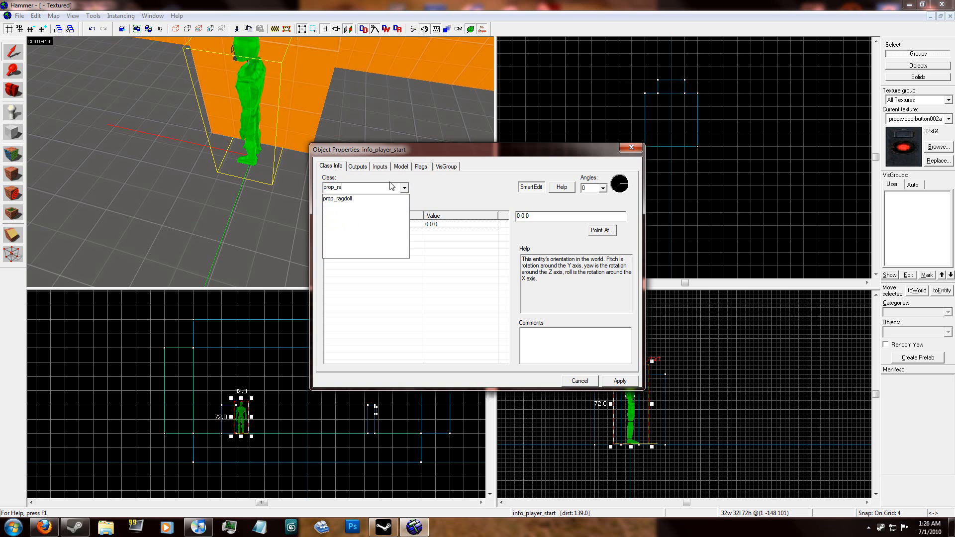
left_click(375, 198)
left_click(620, 381)
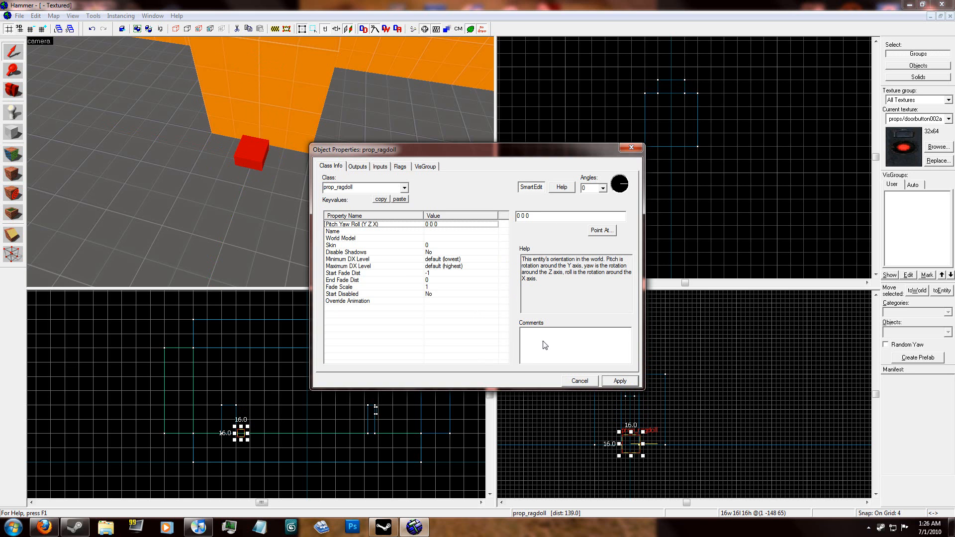
Step: Set the ragdoll's World Model to models\humans\corpse1.mdl
left_click(422, 240)
left_click(528, 230)
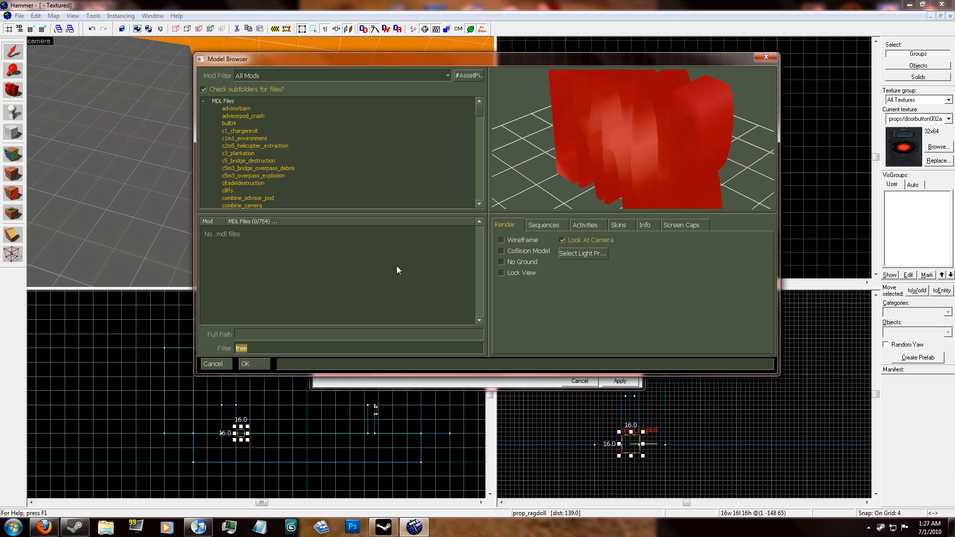
type("corps")
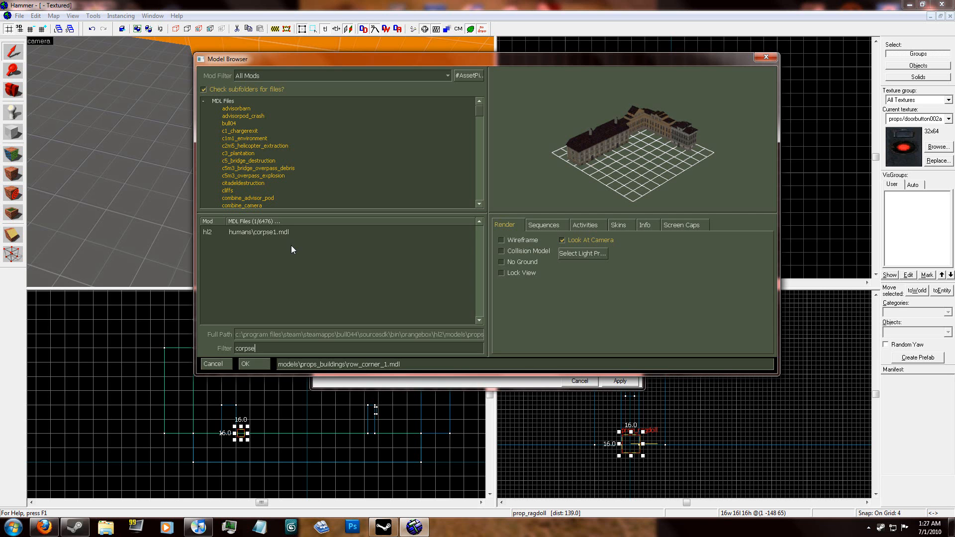
left_click(274, 231)
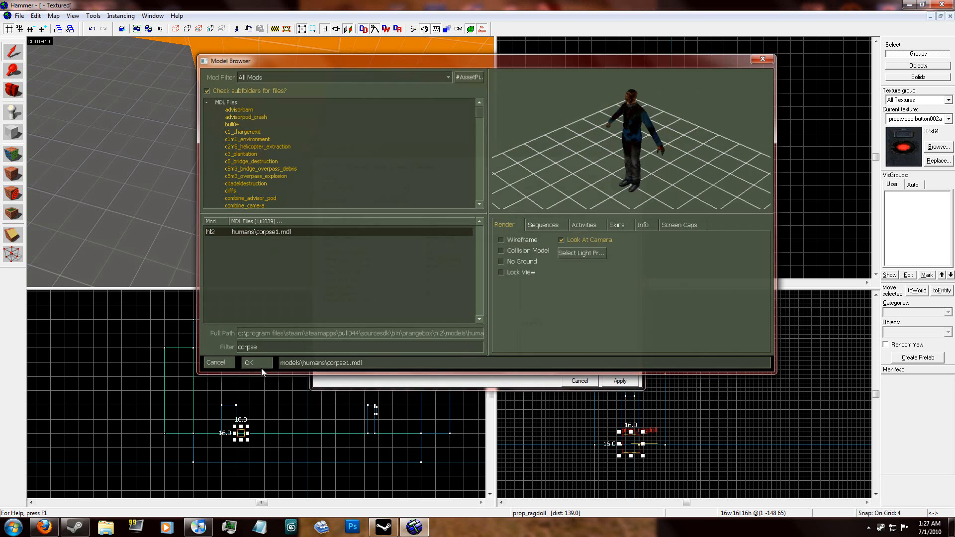
left_click(261, 368)
left_click(613, 381)
left_click(586, 381)
Step: Turn the ragdoll to a yaw of 90 degrees and move it over the large block, slightly above its top
scroll(684, 178, "down", 11)
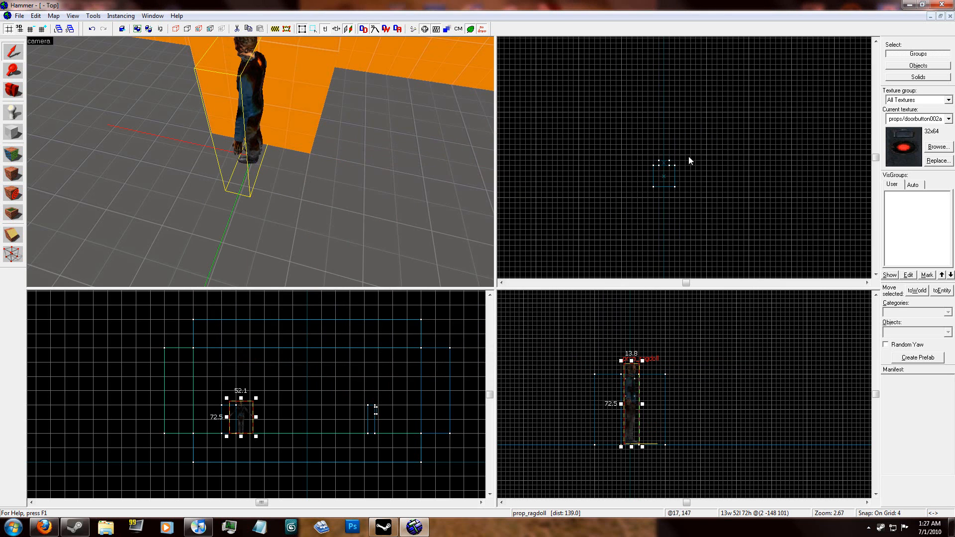
scroll(685, 154, "down", 4)
scroll(687, 229, "up", 12)
left_click_drag(649, 156, 645, 198)
left_click(655, 156)
left_click_drag(662, 135, 623, 178)
scroll(623, 177, "up", 5)
left_click_drag(626, 412, 625, 360)
left_click(652, 380)
scroll(577, 371, "up", 6)
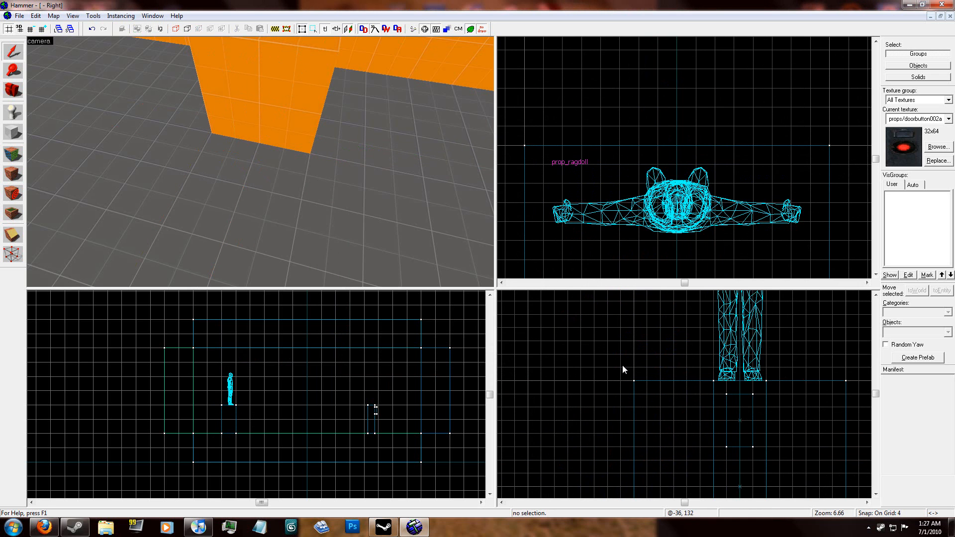
left_click(729, 359)
left_click_drag(736, 356, 736, 348)
left_click(608, 360)
Step: Tie the button-textured block on the pillar to a func_button entity
key("z")
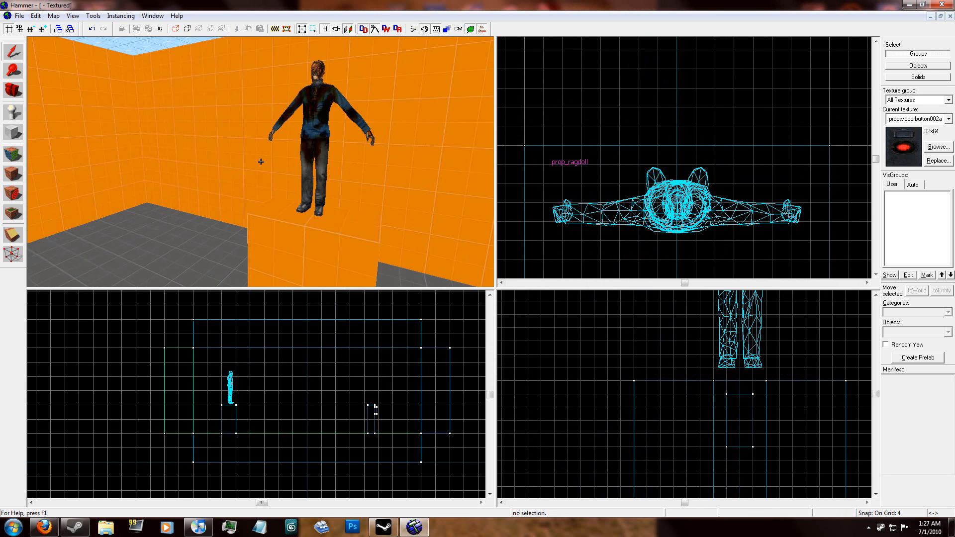
key("s")
key("a")
key("w")
key("z")
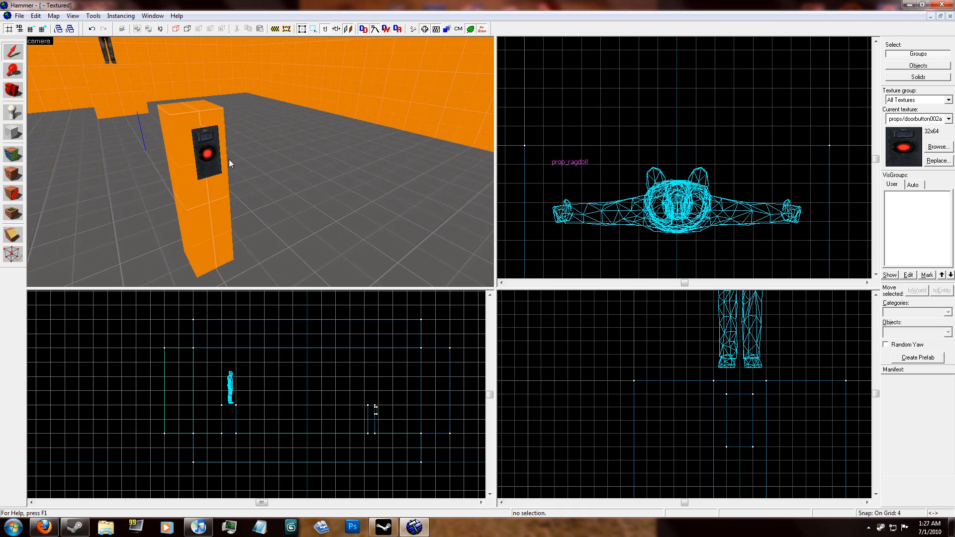
left_click(206, 153)
key("w")
key("z")
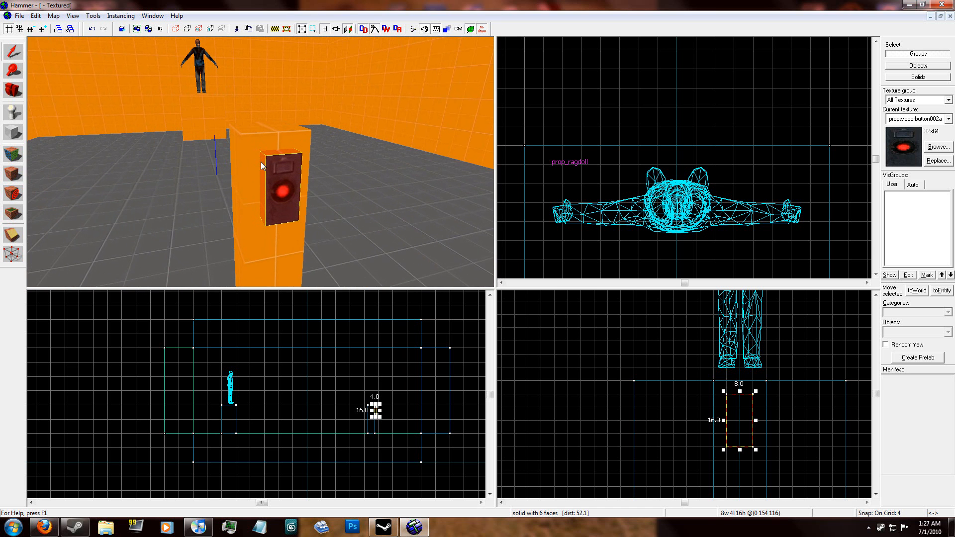
key("ctrl+t")
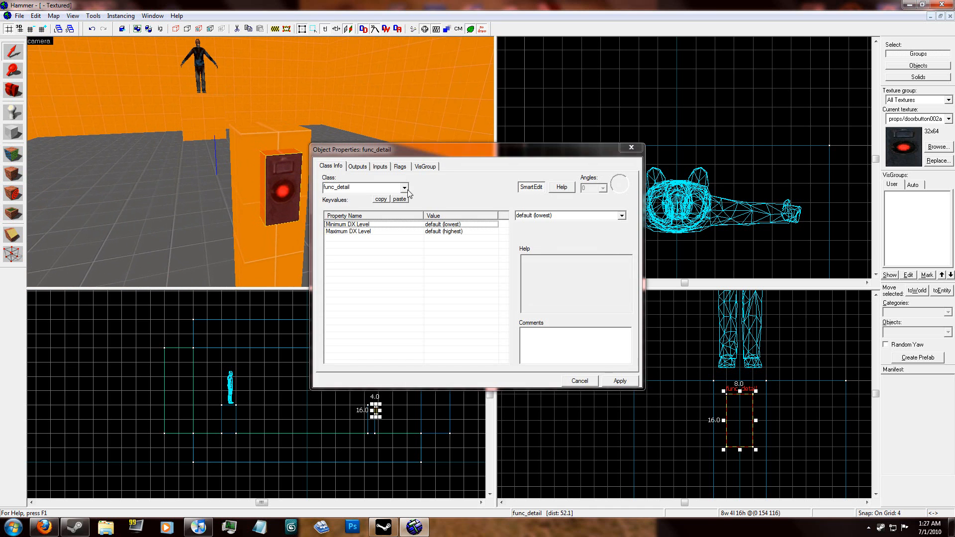
left_click(405, 187)
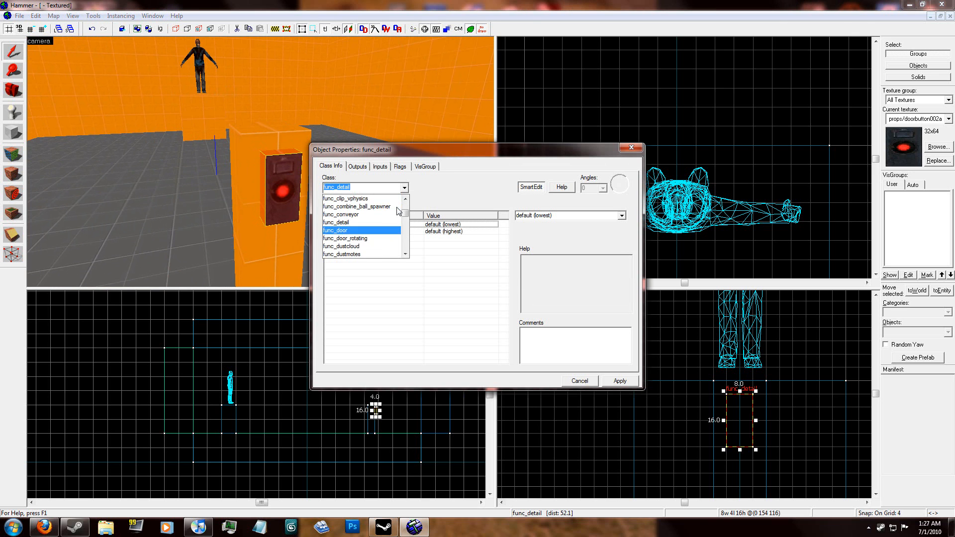
left_click(368, 207)
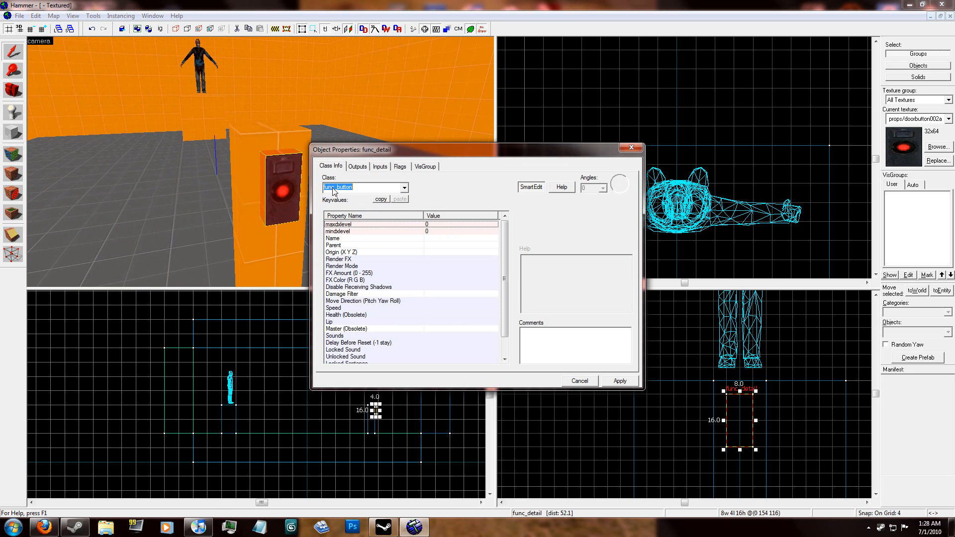
left_click(617, 383)
Step: Check the func_button's Name and Render Mode properties, apply them and close its properties
left_click(529, 216)
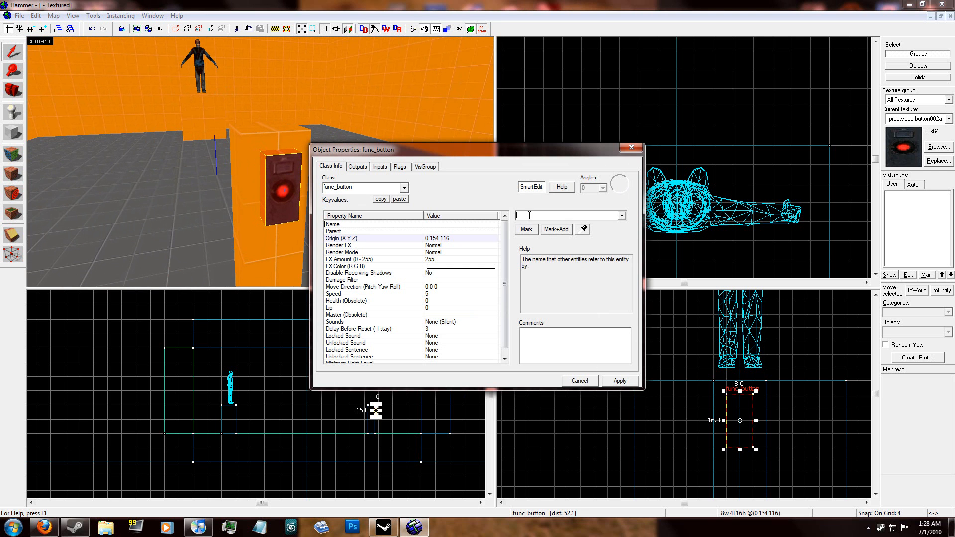
left_click(383, 252)
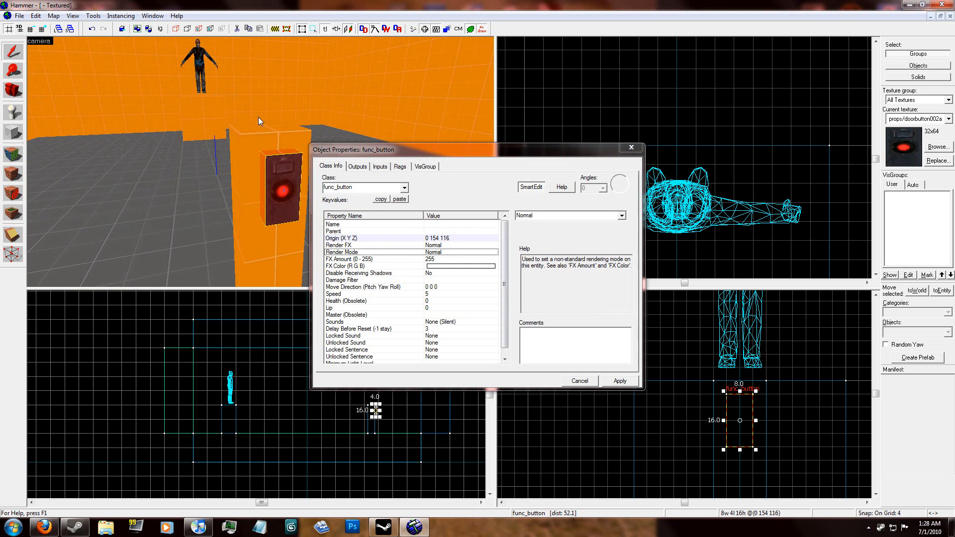
left_click(623, 381)
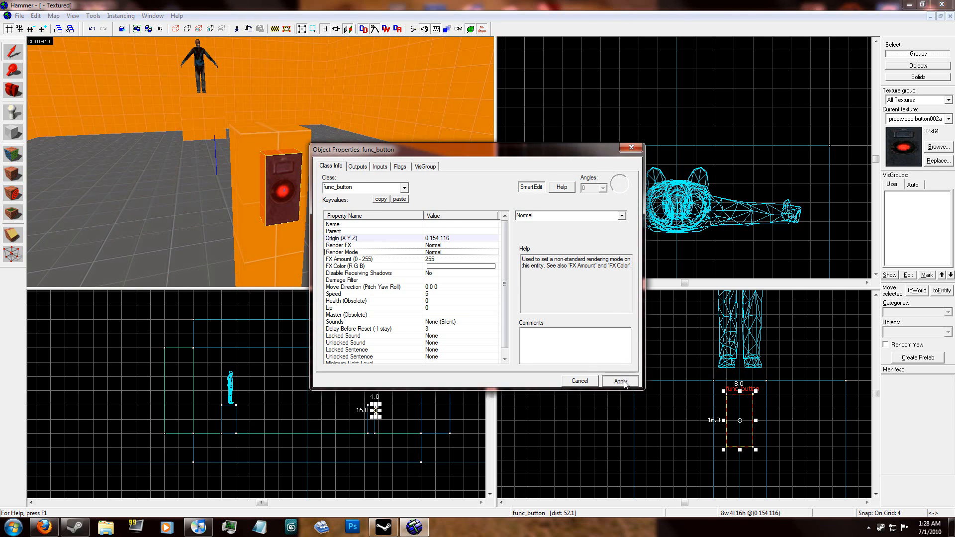
left_click(588, 381)
left_click(629, 98)
Step: Place another info_player_start entity on the floor in front of the large block, below the ragdoll
key("z")
key("s")
key("a")
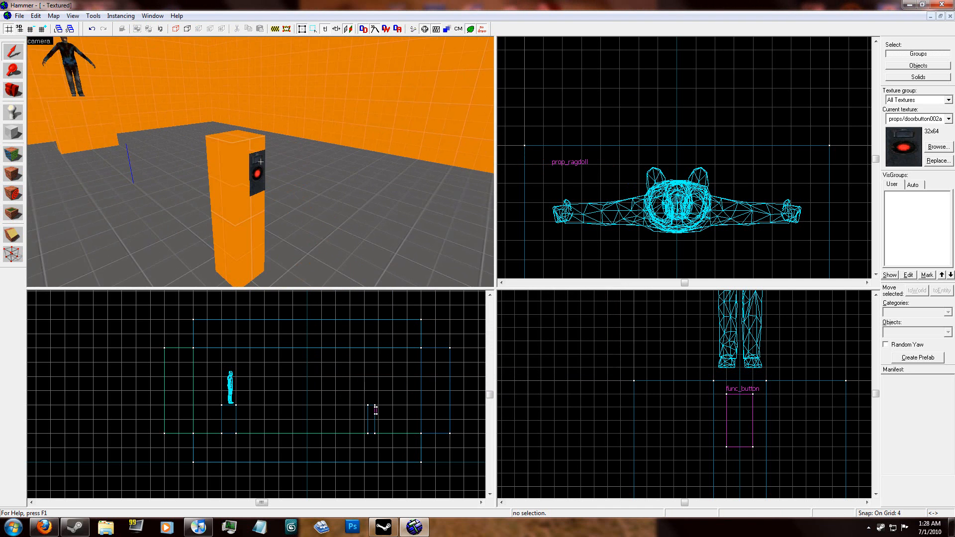
left_click(260, 162)
key("z")
left_click(610, 136)
key("z")
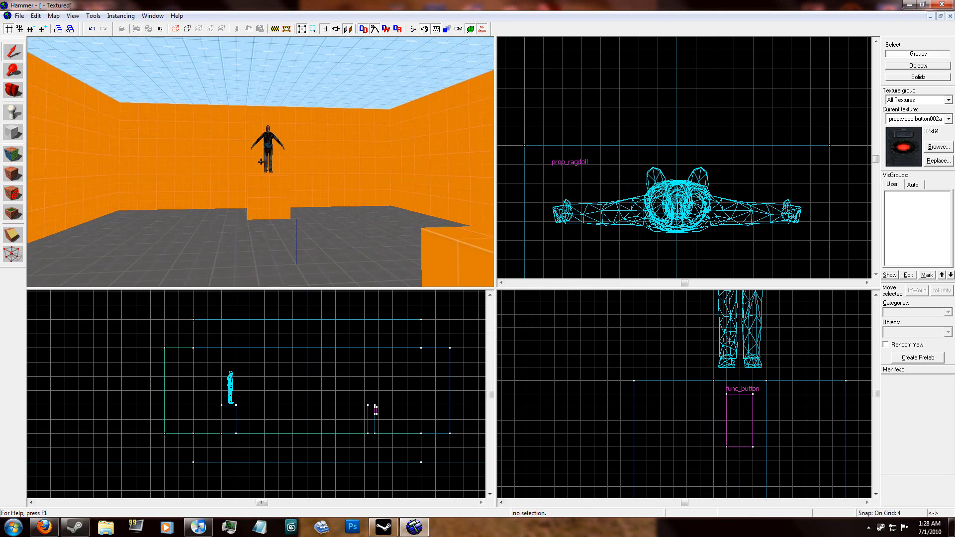
key("w")
key("z")
left_click(13, 113)
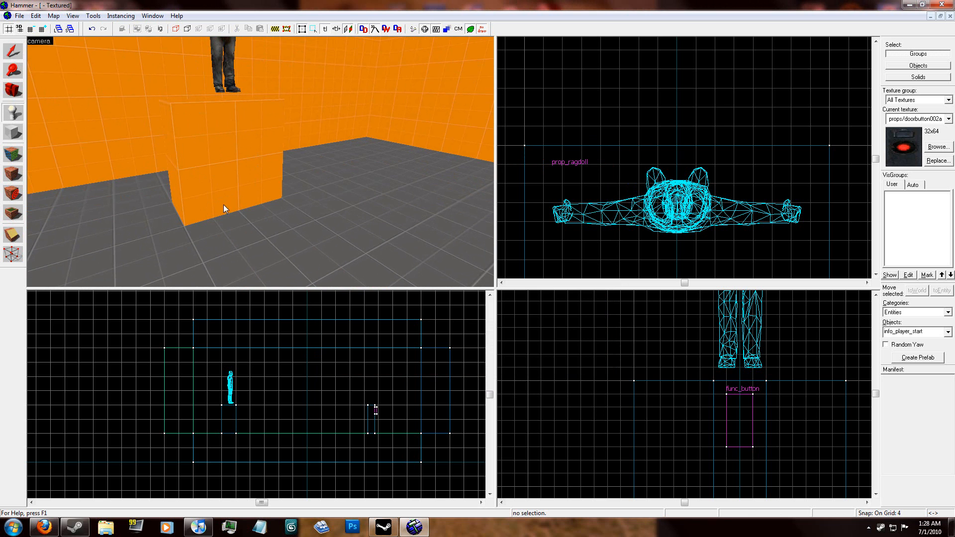
left_click(281, 241)
left_click(13, 51)
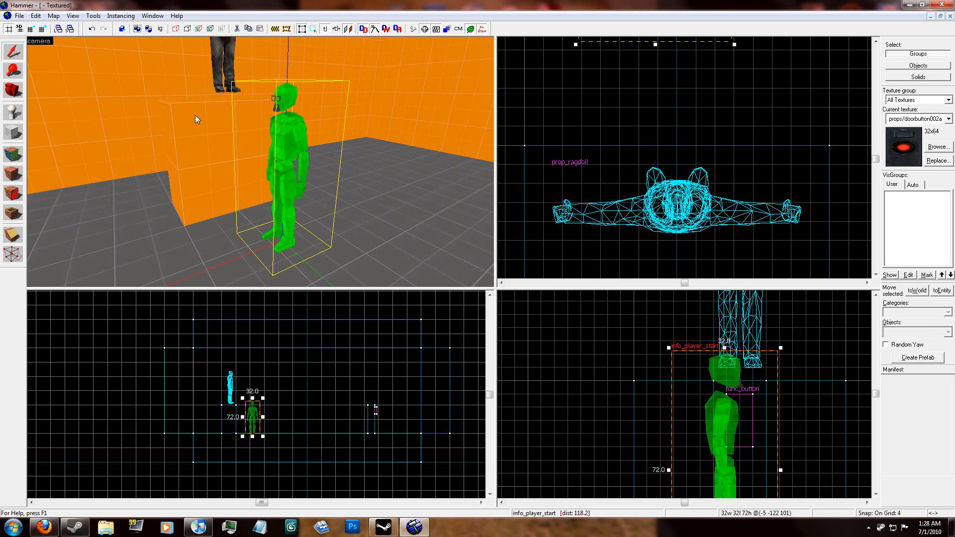
Step: Change this second entity's class to point_template and apply it
double_click(306, 129)
left_click(405, 188)
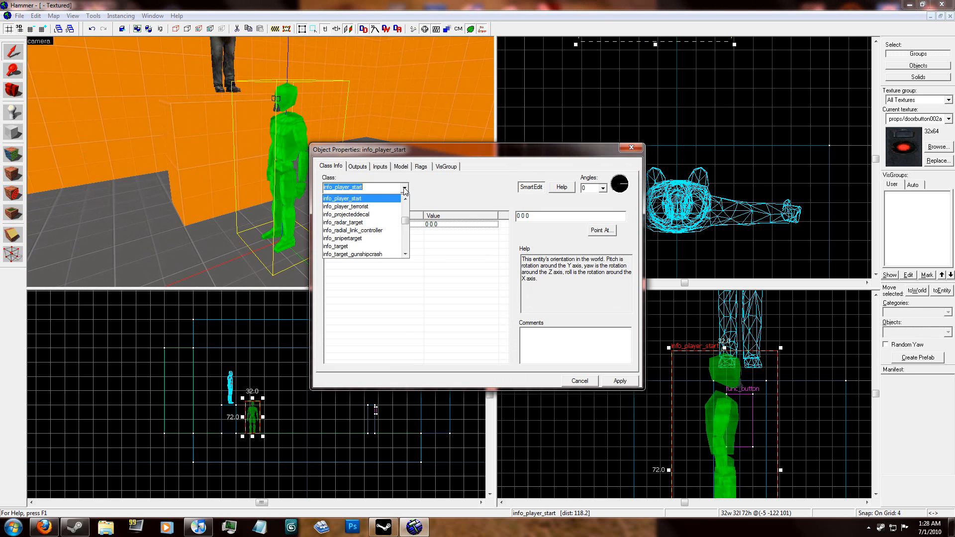
type("poi")
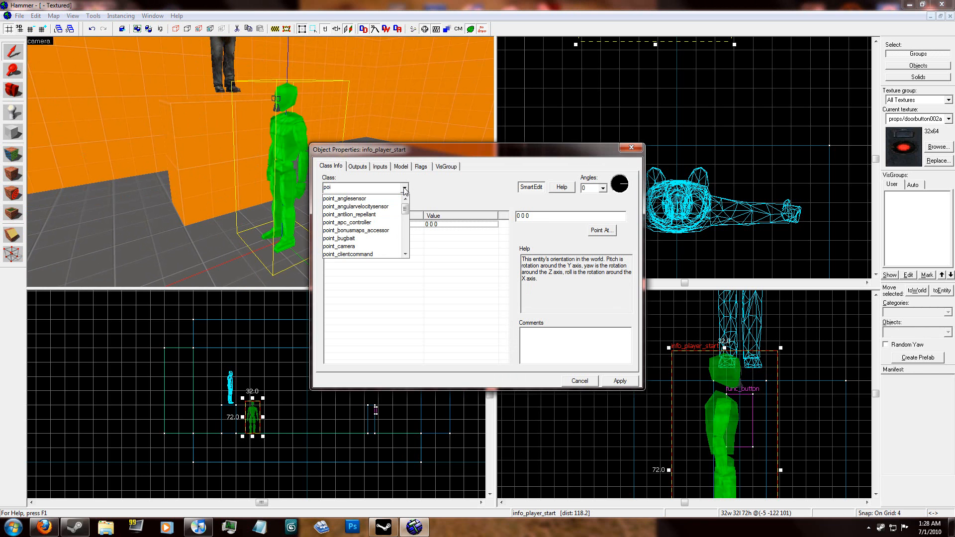
type("nt")
scroll(364, 229, "down", 10)
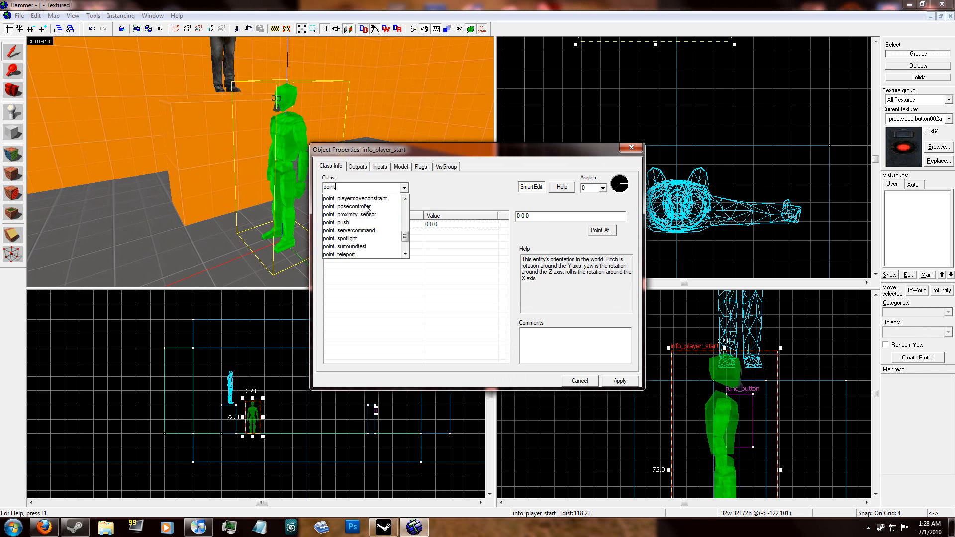
left_click(355, 238)
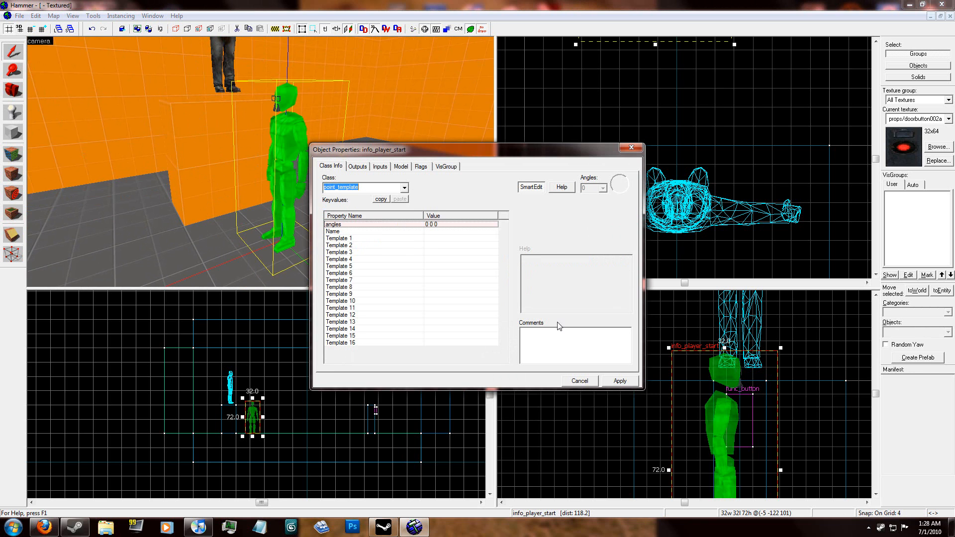
left_click(617, 381)
left_click(587, 382)
Step: Move the point_template up and onto the top of the large block, at the ragdoll's feet
scroll(648, 332, "down", 6)
left_click_drag(682, 376, 680, 314)
scroll(688, 313, "up", 5)
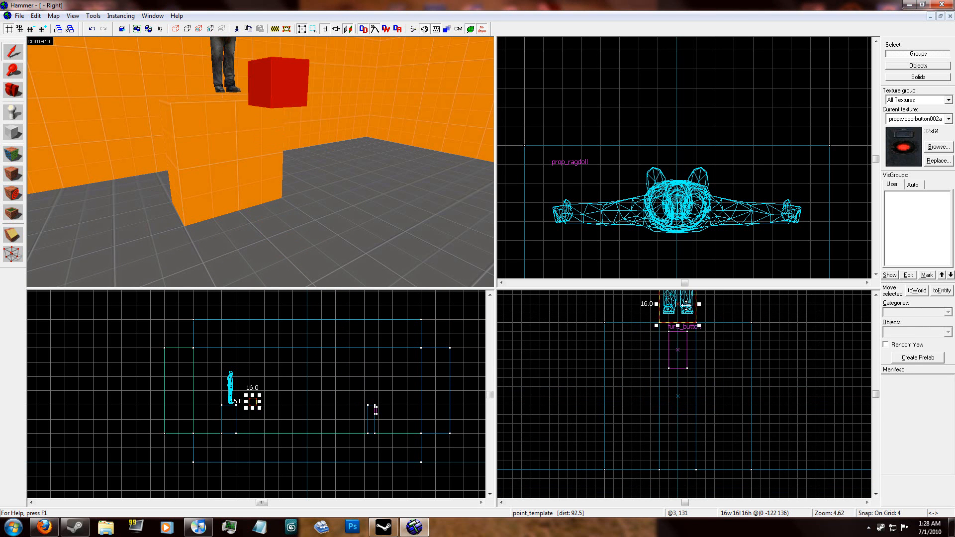
scroll(685, 203, "down", 8)
scroll(680, 158, "up", 4)
left_click_drag(686, 143, 687, 259)
key("Escape")
Step: Name the prop_ragdoll above the large block corpse and apply it
key("z")
key("w")
left_click(278, 189)
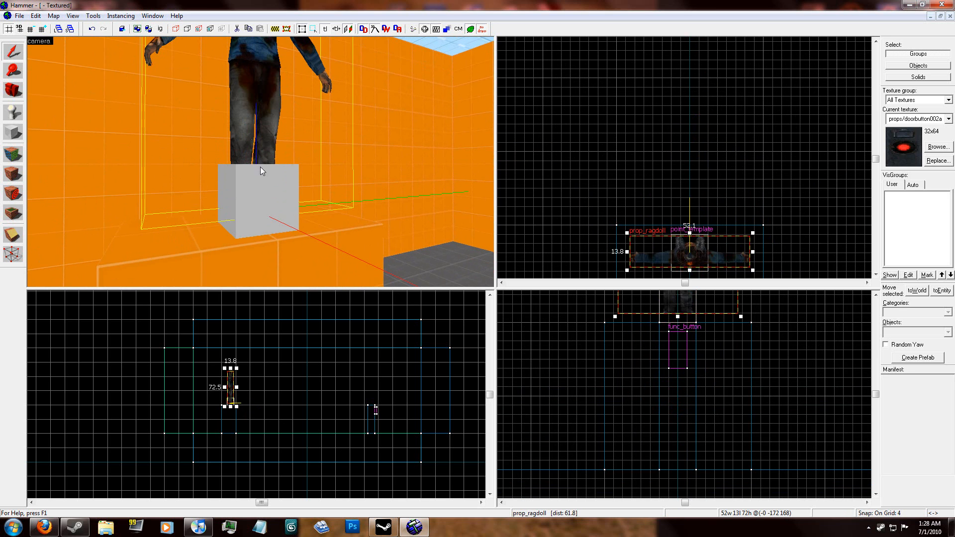
double_click(263, 115)
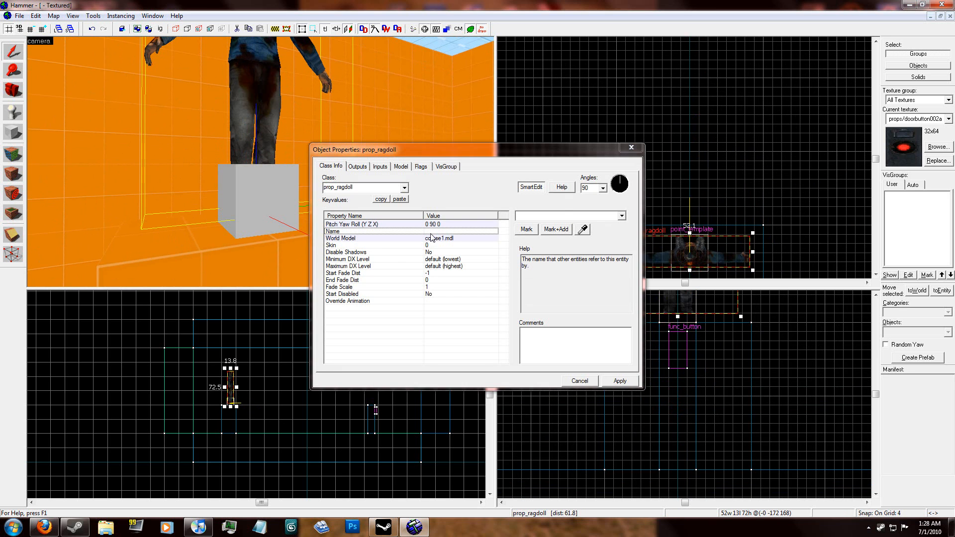
left_click(556, 217)
type("cor")
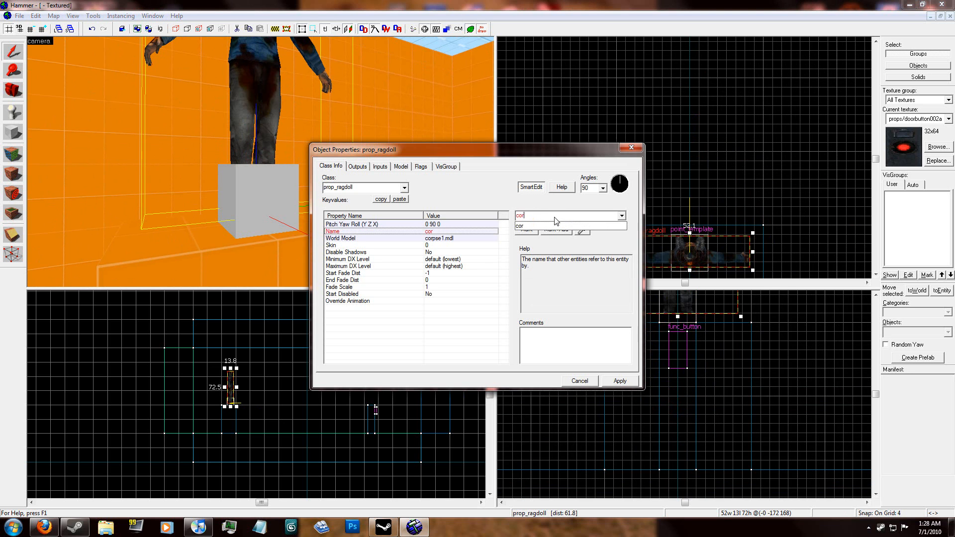
left_click(620, 381)
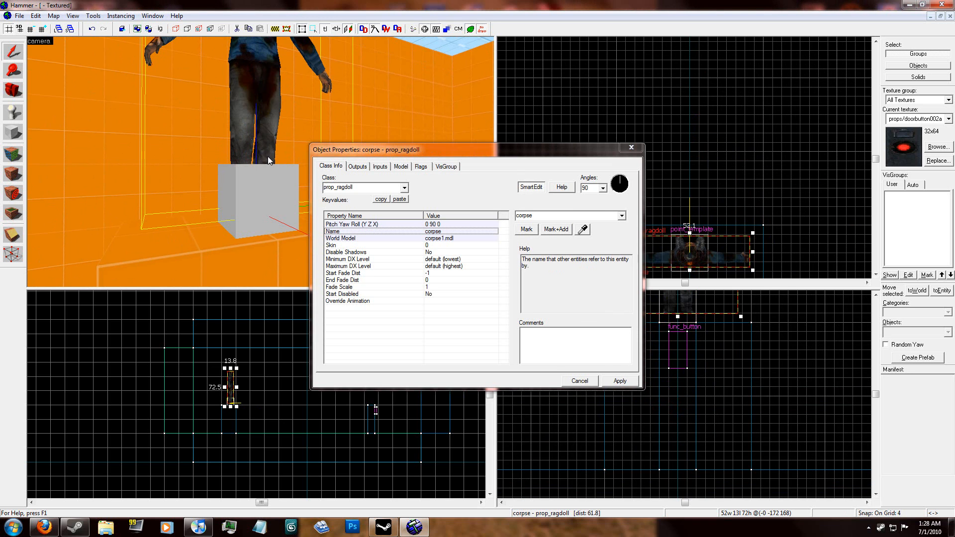
Step: Name the point_template at the ragdoll's feet corpsetemp and apply it
left_click(266, 186)
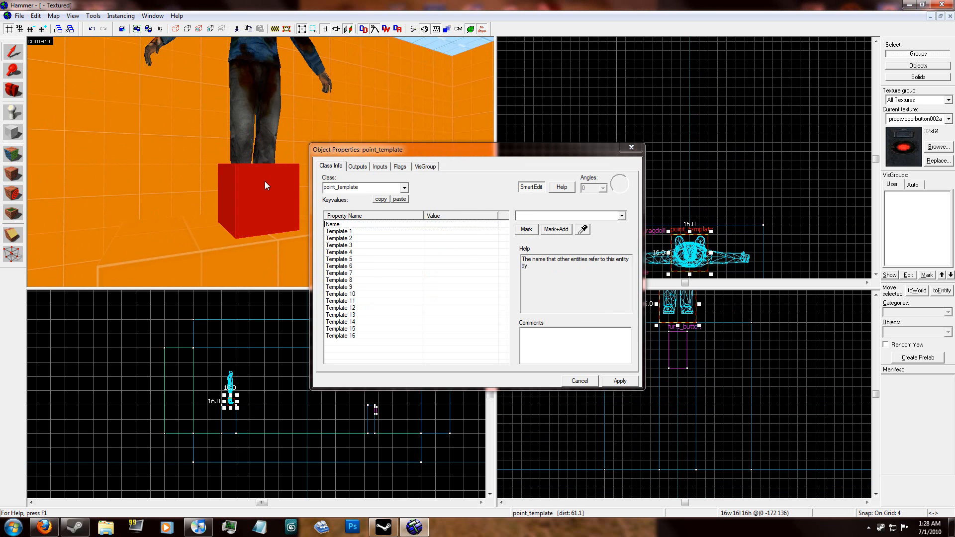
left_click(523, 218)
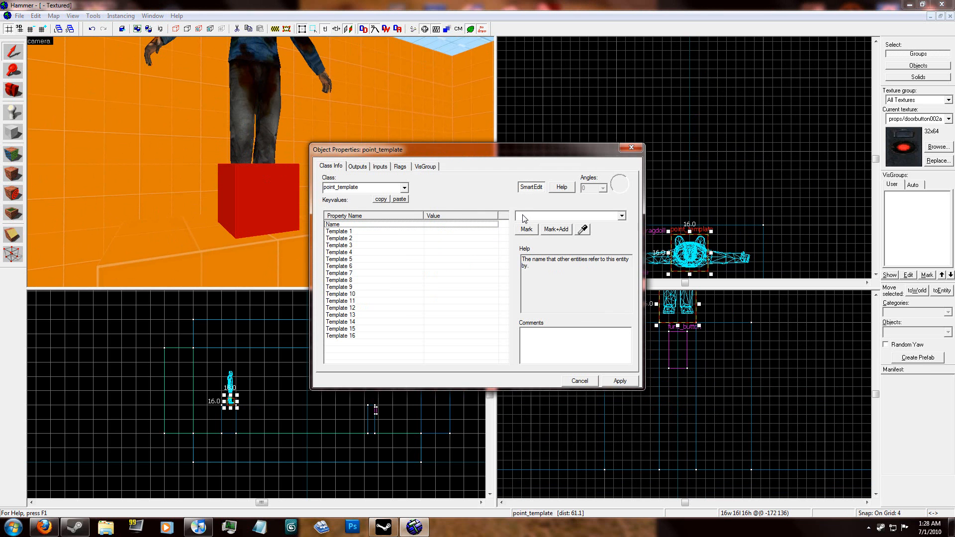
type("cp")
type("rpse")
type("temp")
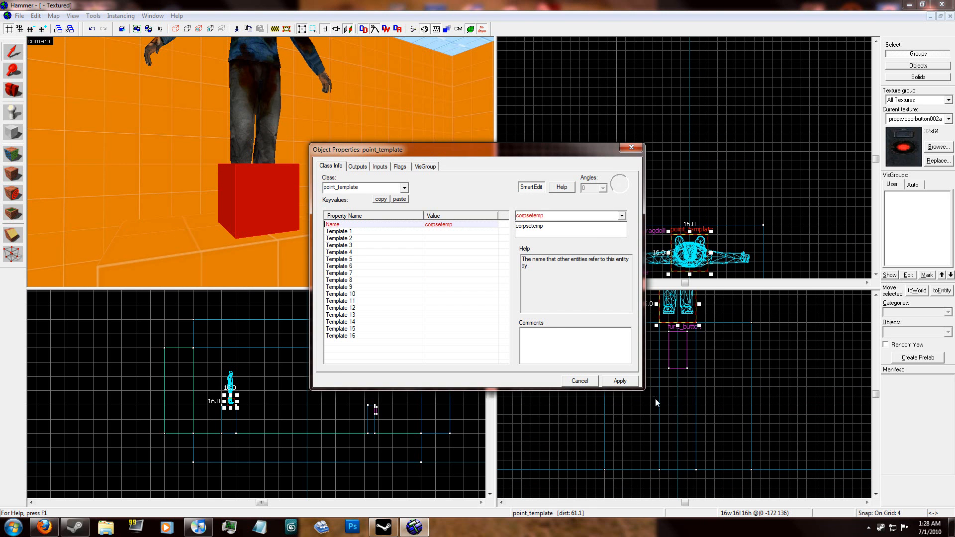
left_click(630, 381)
left_click(618, 381)
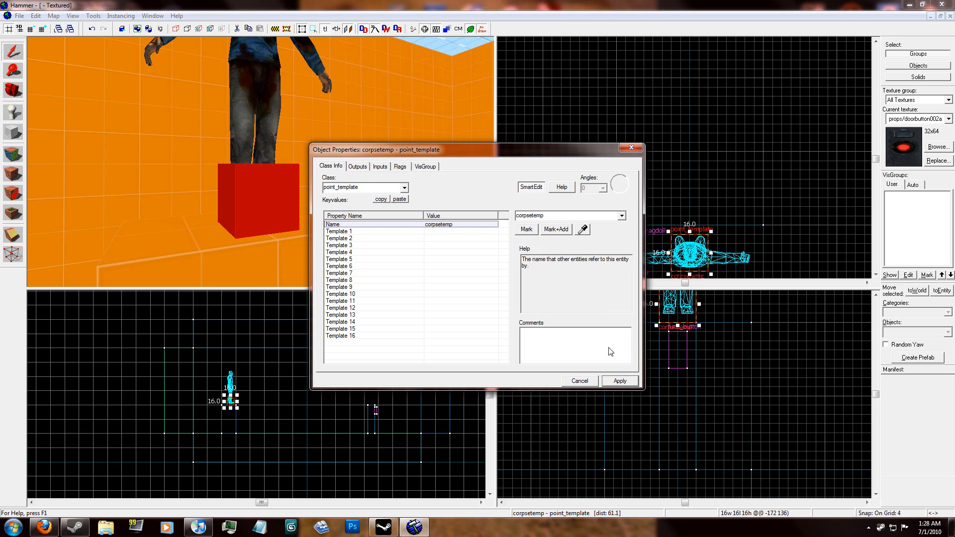
Step: Set the point_template's Template 1 to corpse, apply it, close its properties and clear the selection
left_click(461, 232)
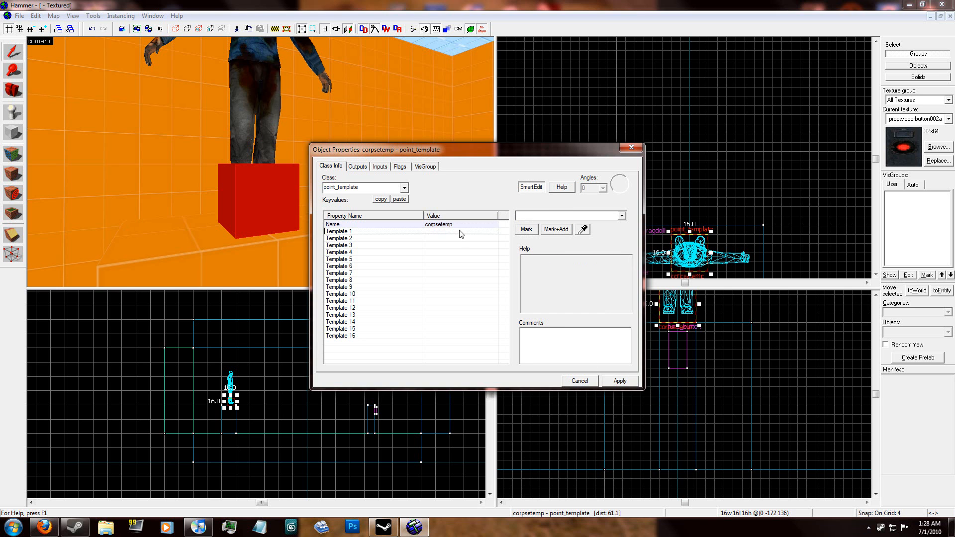
left_click(621, 216)
left_click(591, 224)
left_click(614, 381)
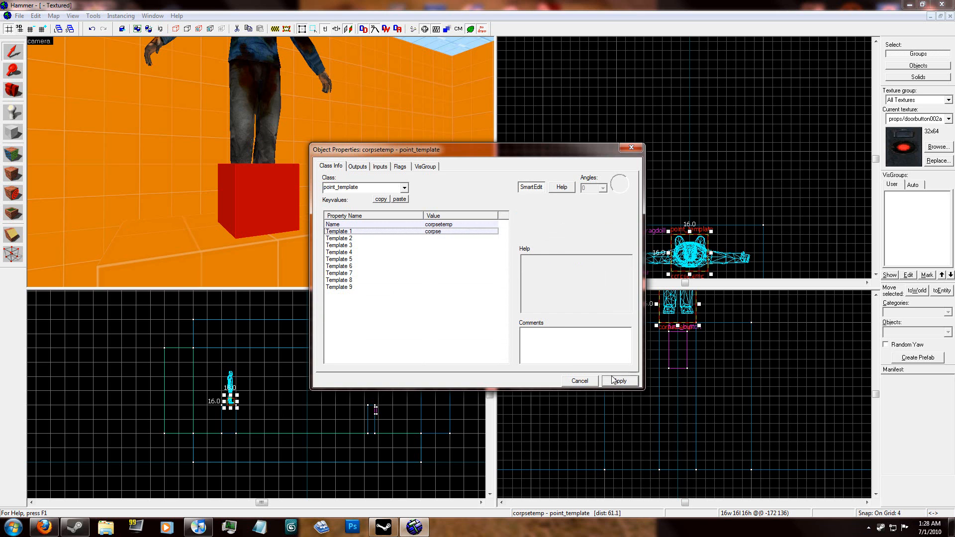
left_click(586, 382)
scroll(682, 130, "down", 4)
key("Escape")
key("z")
key("s")
key("s")
key("d")
key("w")
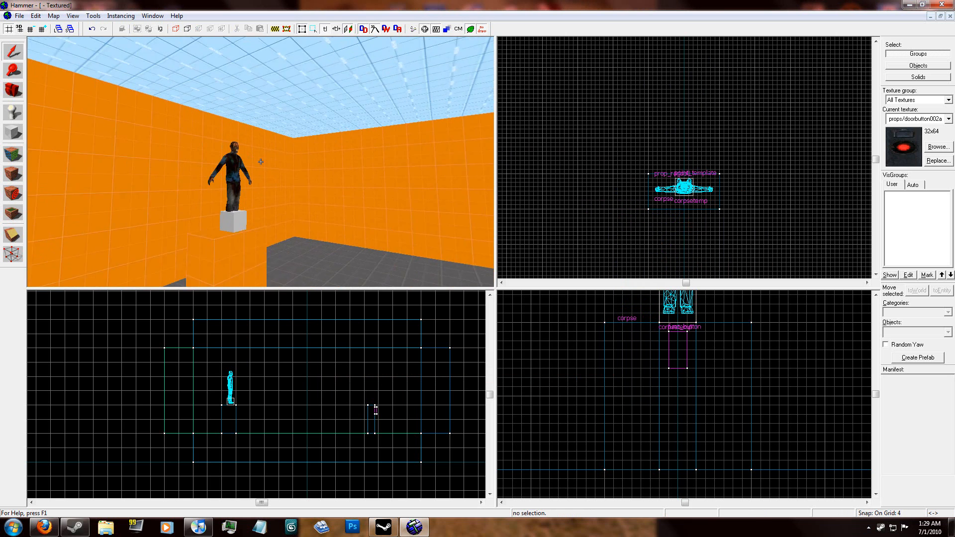
key("w")
key("z")
left_click(264, 166)
key("Escape")
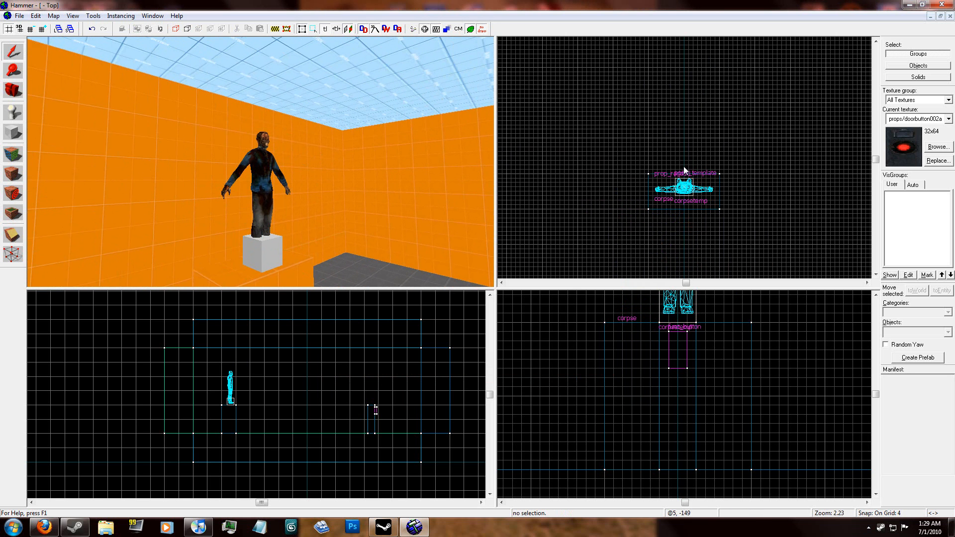
Step: Shift the ragdoll and the point_template together slightly away from the button pillar, centring them on the large block, and deselect them
scroll(687, 175, "up", 9)
key("z")
key("w")
key("z")
left_click(270, 164)
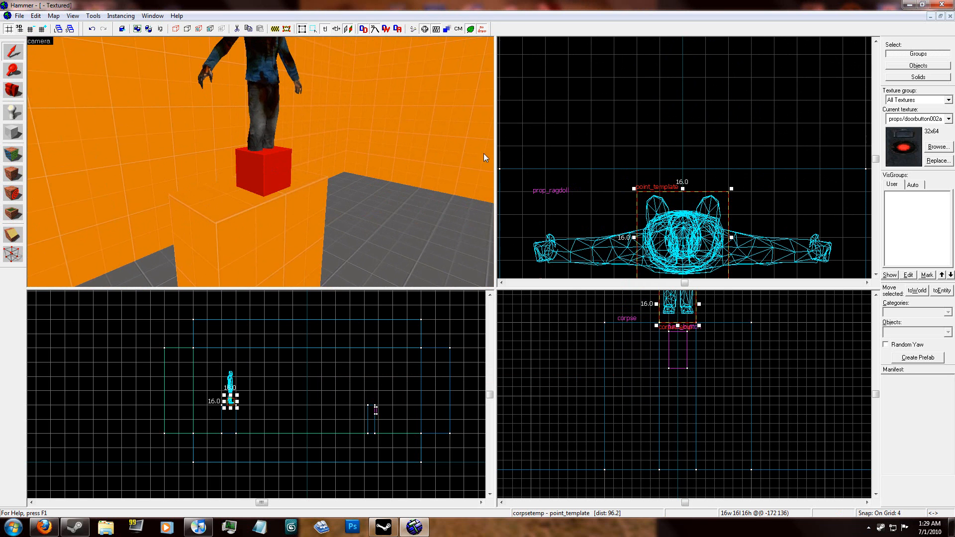
scroll(617, 139, "down", 4)
key("Escape")
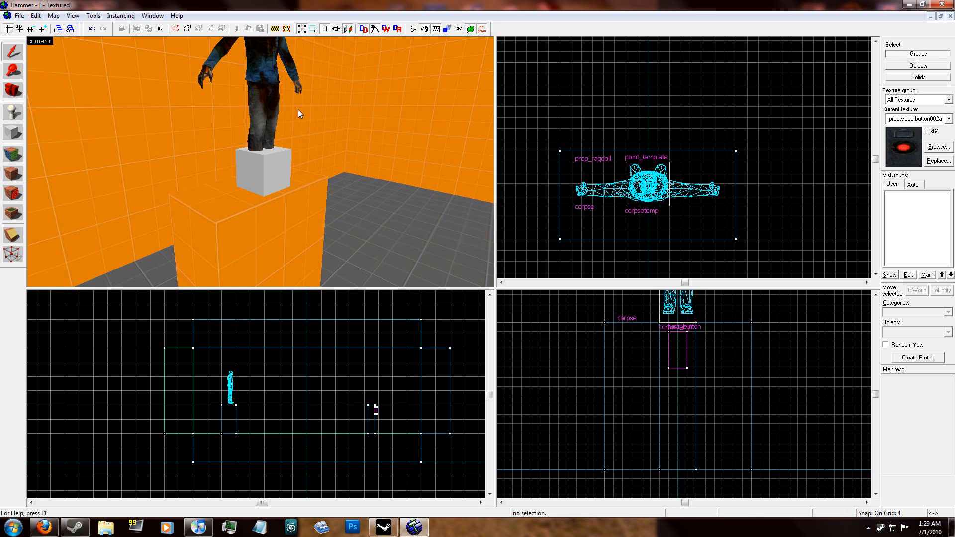
left_click(270, 115)
left_click(277, 164, "ctrl")
left_click_drag(675, 194, 675, 195)
key("Escape")
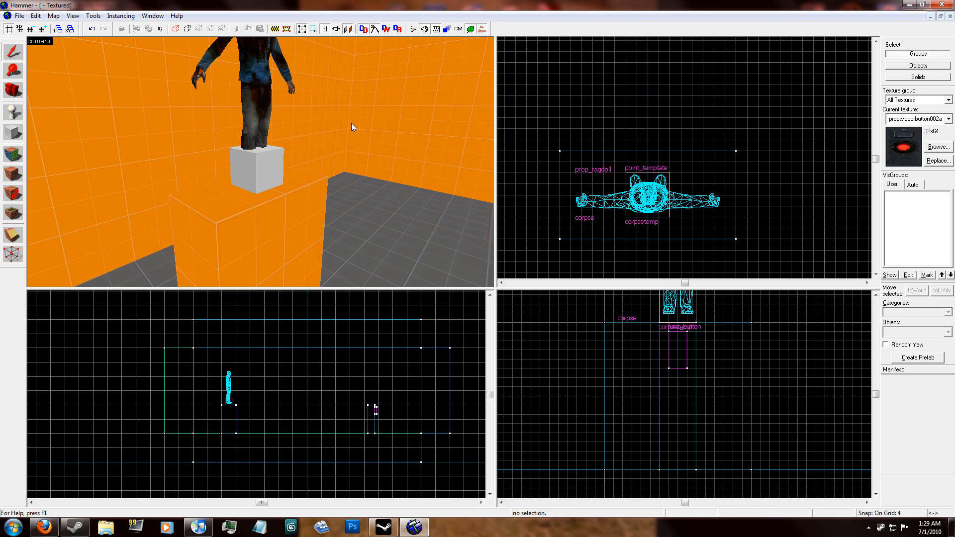
Step: Add an output to the pillar's func_button: OnPressed, targeting corpsetemp, with the ForceSpawn input
key("z")
key("s")
key("w")
key("z")
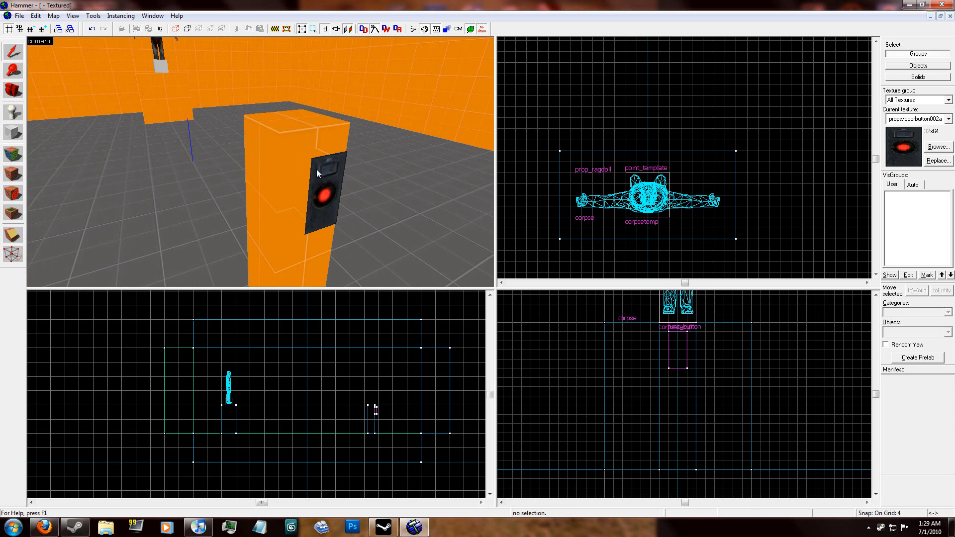
double_click(321, 173)
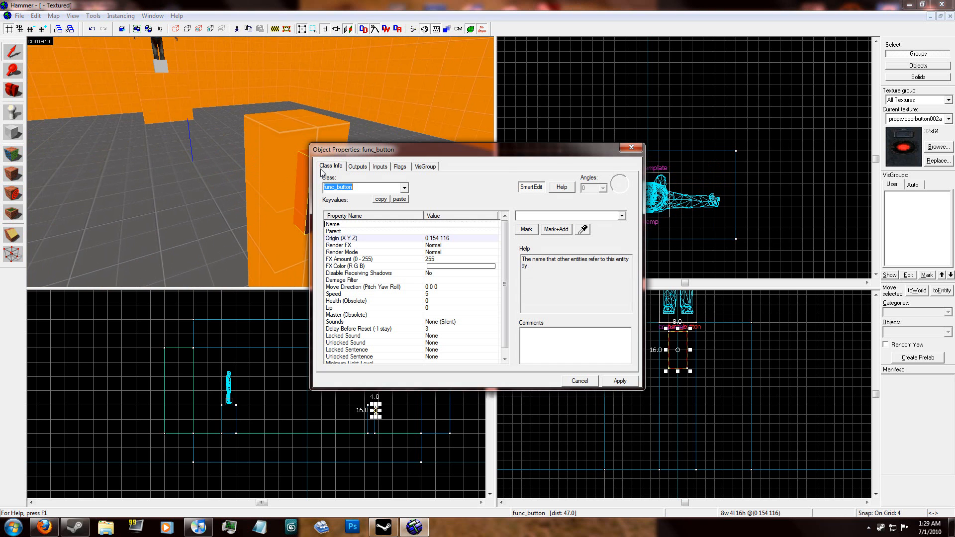
left_click(357, 167)
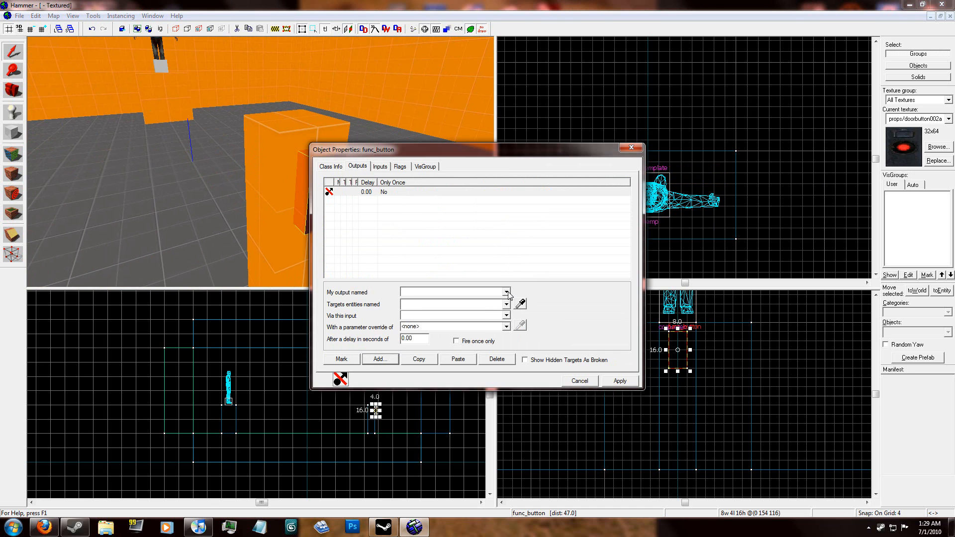
left_click(506, 292)
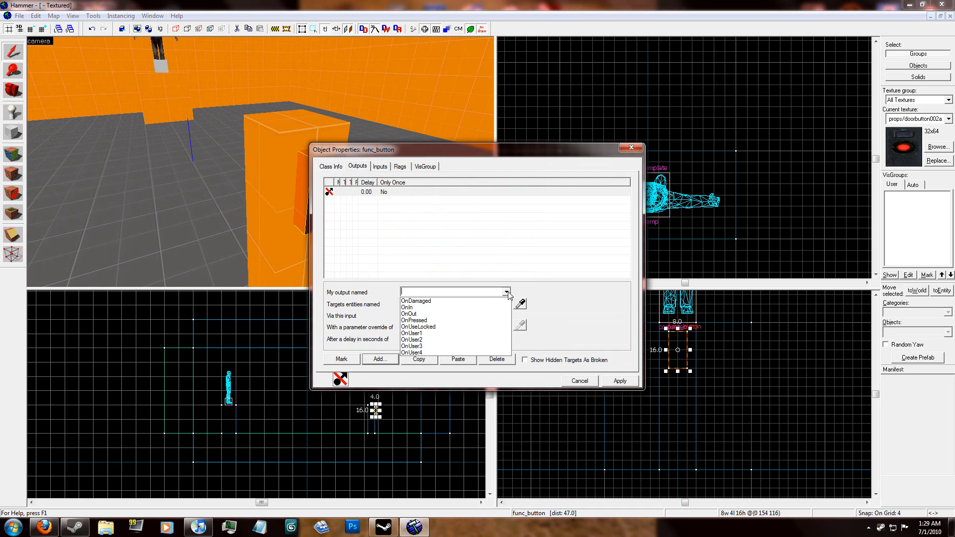
left_click(490, 318)
left_click(506, 305)
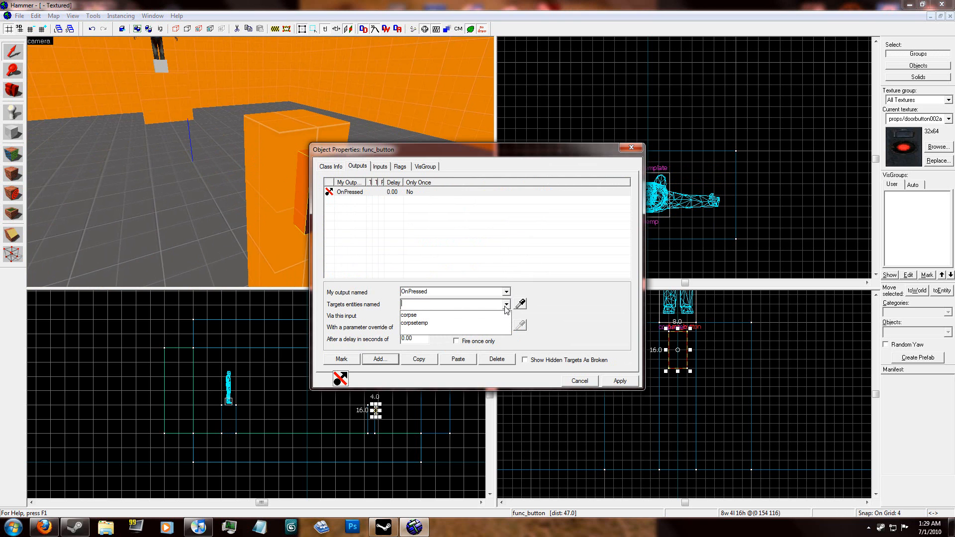
left_click(431, 323)
left_click(506, 317)
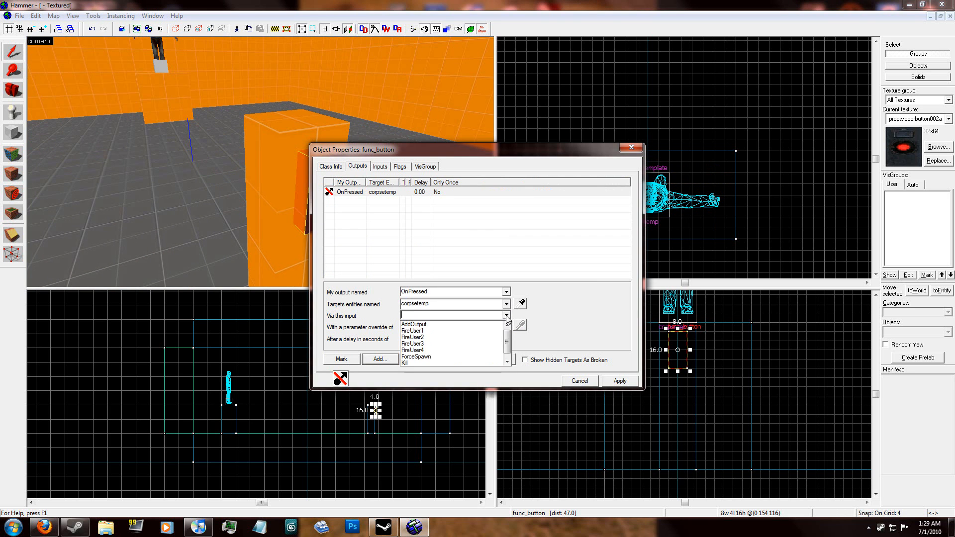
left_click(460, 357)
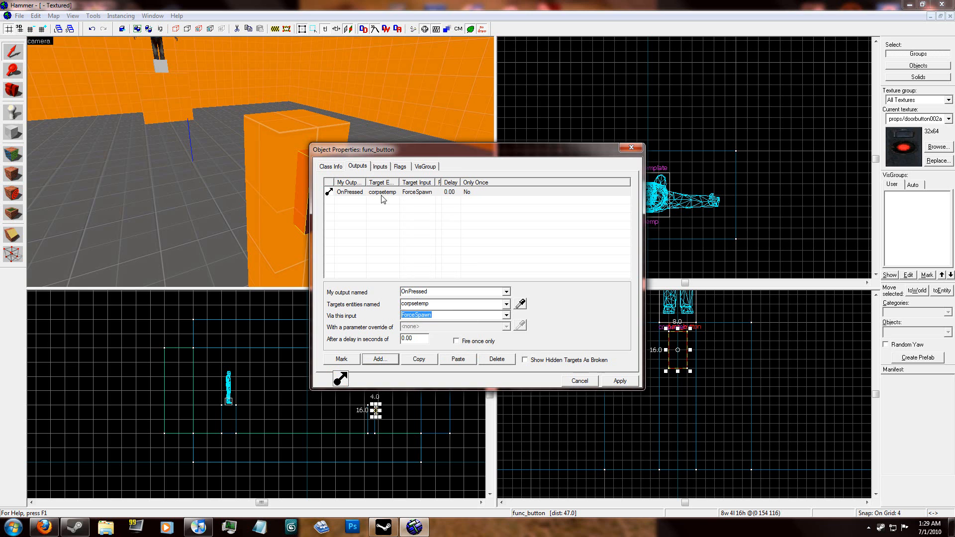
Step: Enable the func_button's Don't move flag and apply it
left_click(305, 191)
left_click(400, 167)
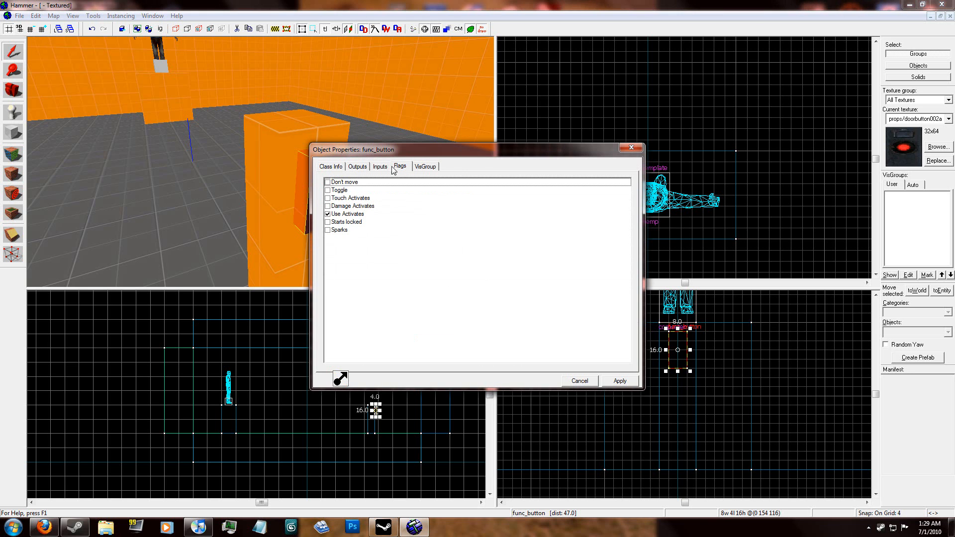
left_click(327, 183)
left_click(615, 380)
Step: Check the func_button's OnPressed output entry, apply and close its properties
left_click(356, 167)
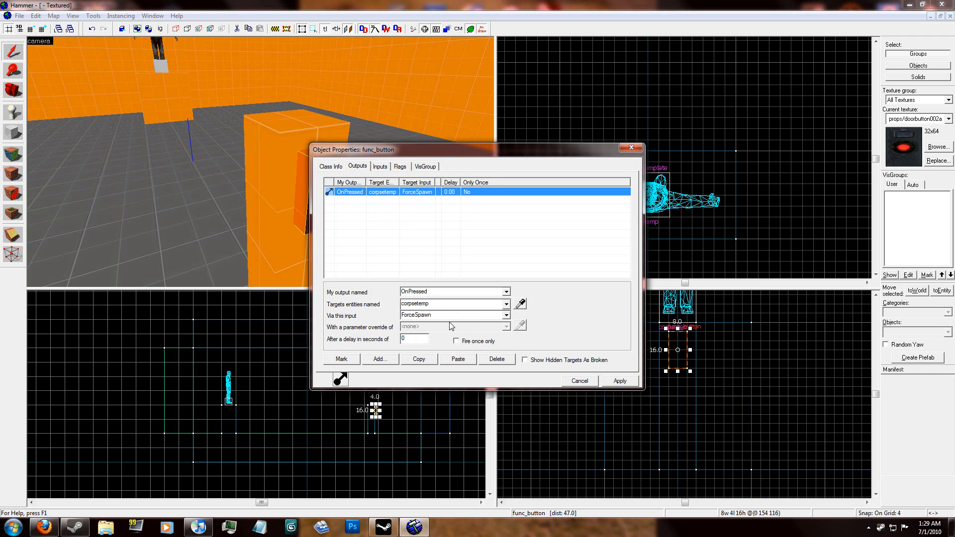
left_click(620, 381)
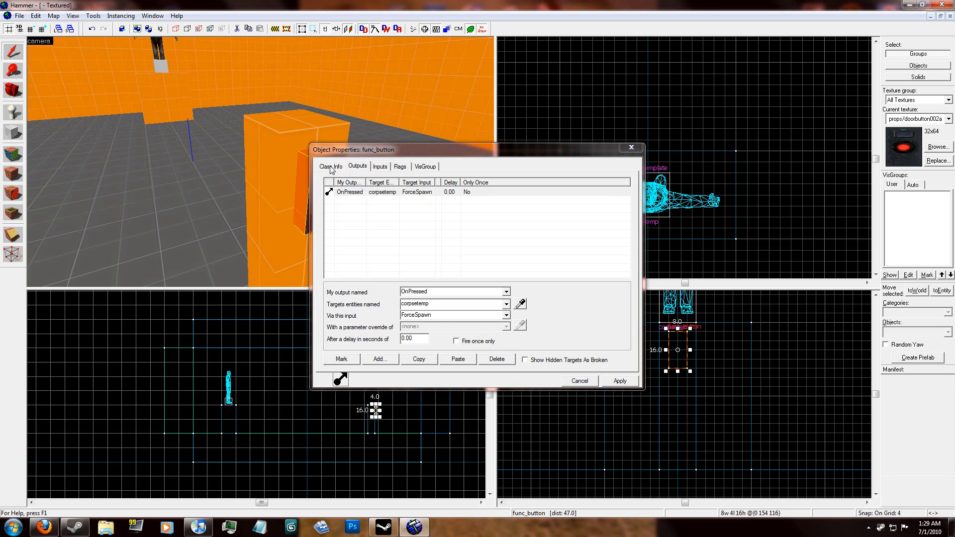
key("z")
key("s")
key("a")
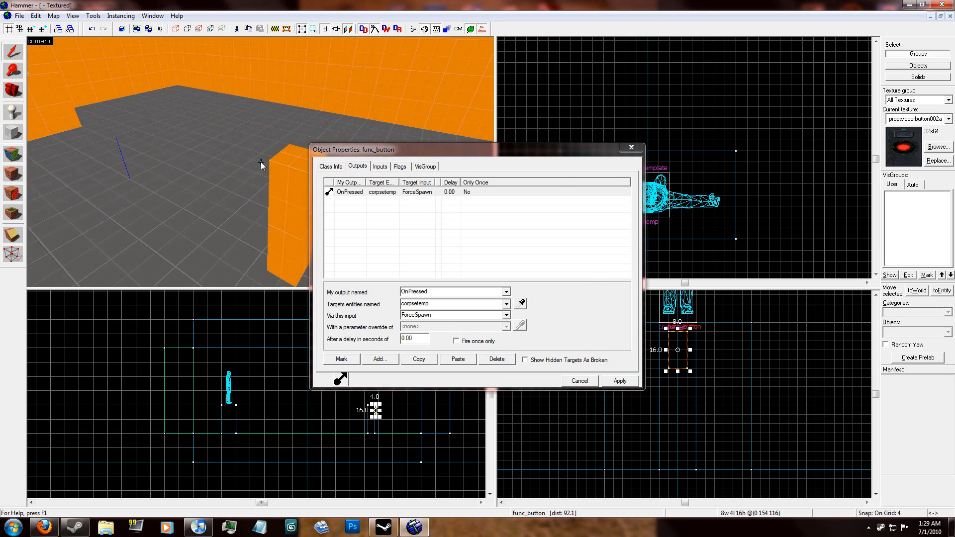
left_click(629, 148)
Step: Place an info_player_start entity on the floor between the pillar's button side and the wall
key("z")
key("z")
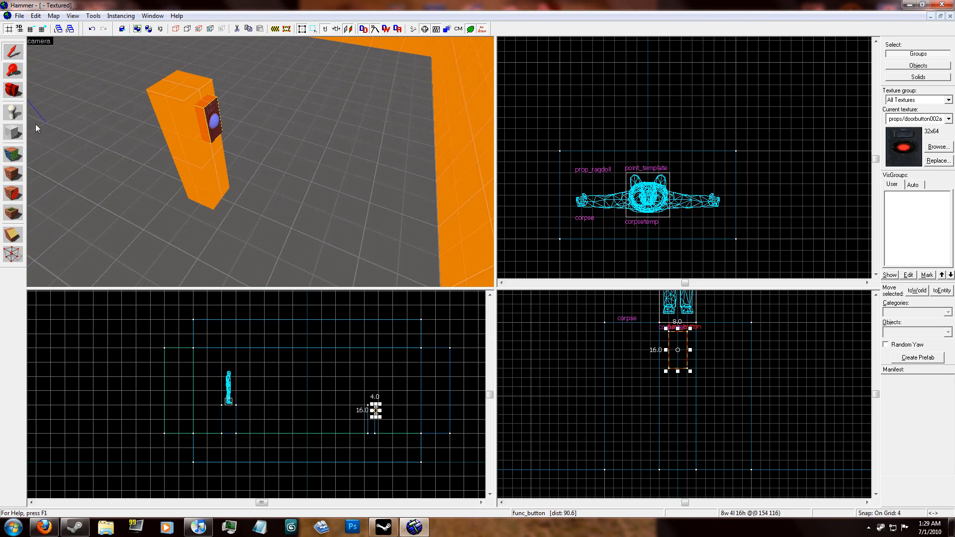
key("shift+e")
left_click(349, 233)
key("shift+s")
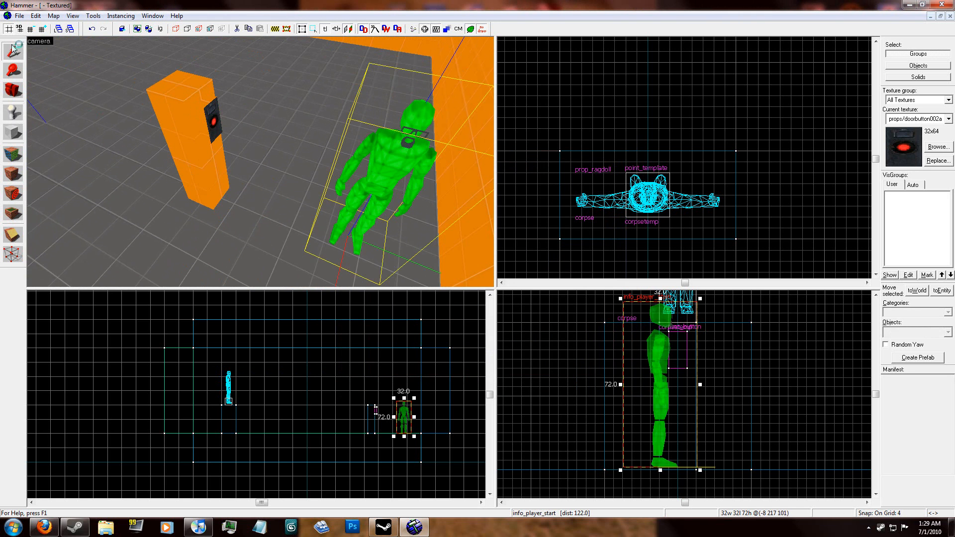